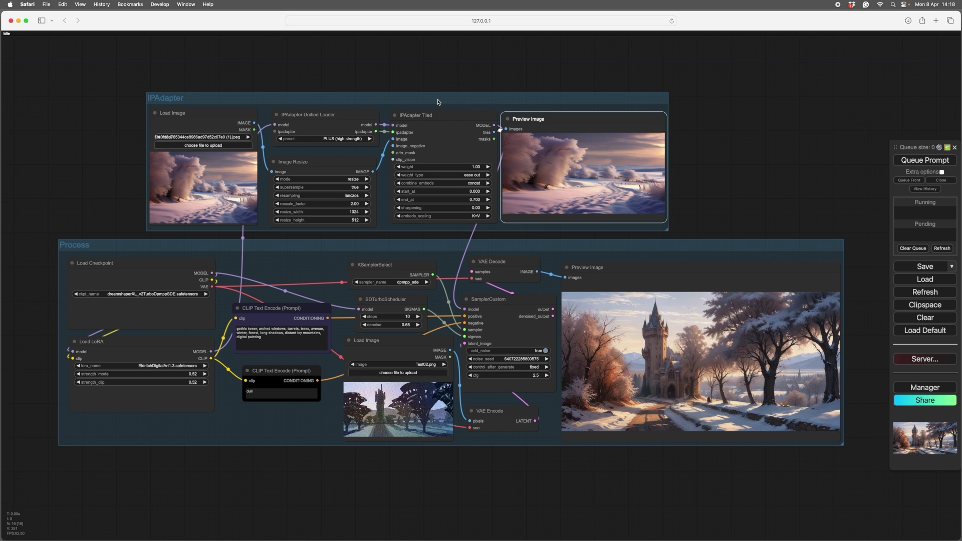
drag(438, 102, 440, 103)
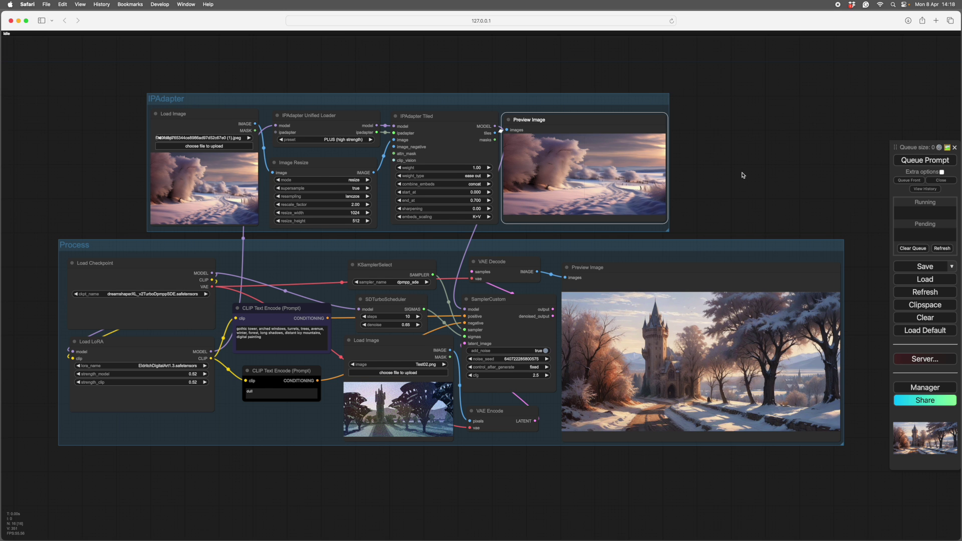
scroll(742, 175, up, 1)
scroll(742, 175, down, 1)
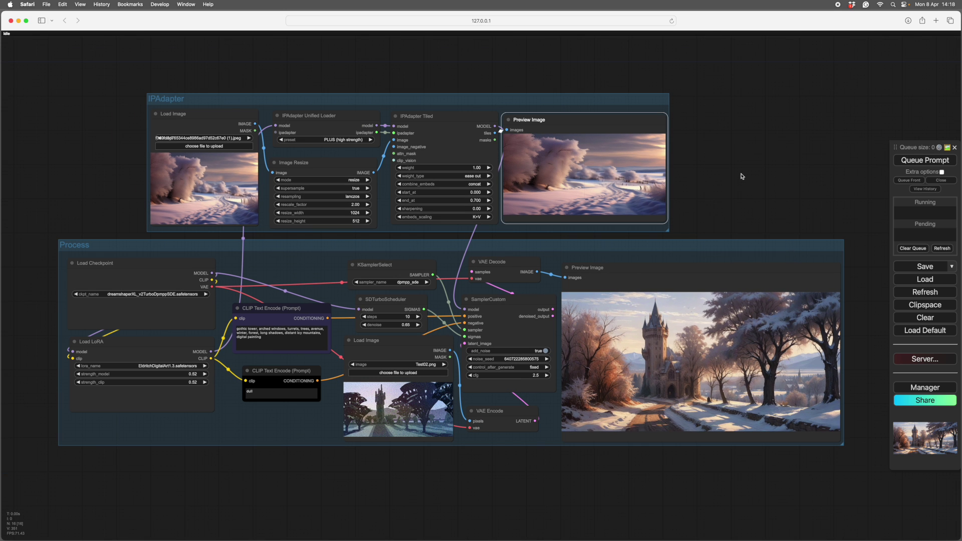
drag(428, 71, 461, 90)
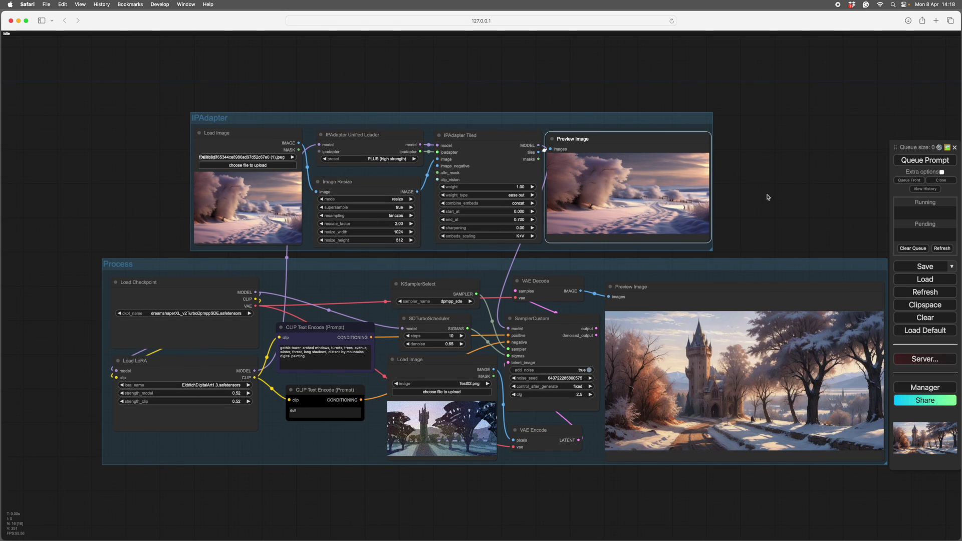
drag(442, 121, 442, 119)
Examine the IPAdapter group's node chain from Load Image through IPAdapter Tiled to its Preview Image node
scroll(551, 114, up, 3)
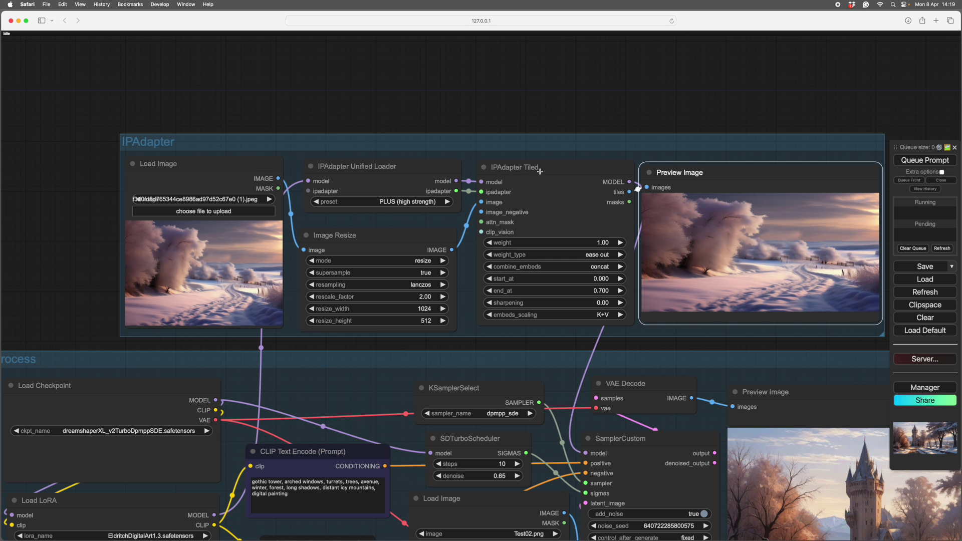
drag(521, 115, 467, 99)
scroll(467, 98, left, 2)
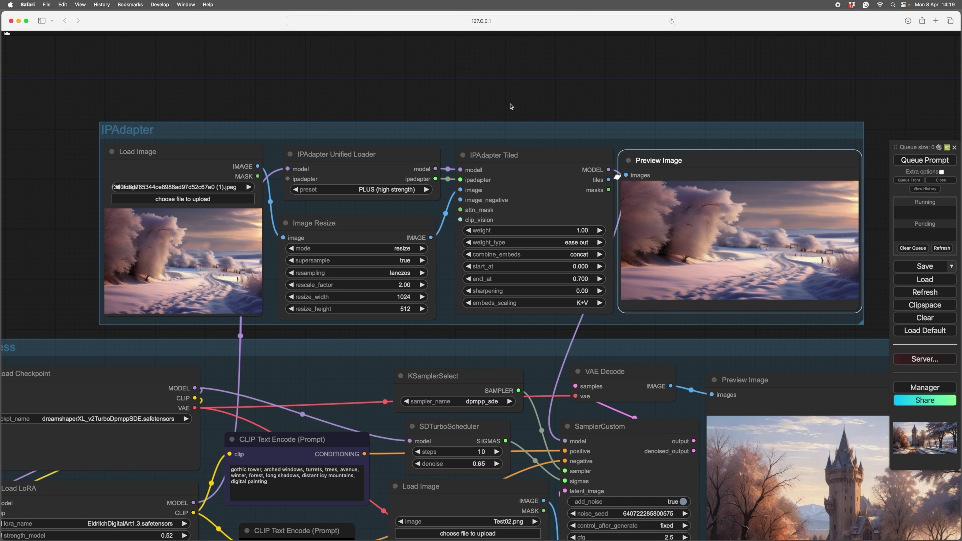
mouse_move(496, 102)
mouse_down()
mouse_move(495, 113)
mouse_move(575, 136)
mouse_move(535, 118)
mouse_move(547, 115)
mouse_move(519, 98)
mouse_move(506, 104)
mouse_up()
scroll(583, 135, up, 2)
scroll(547, 114, down, 3)
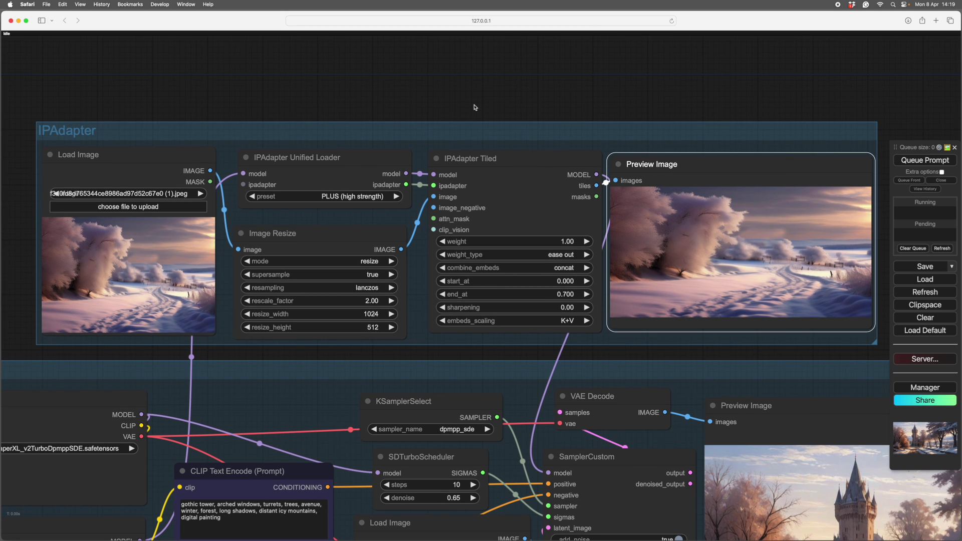
drag(484, 103, 482, 99)
drag(493, 98, 526, 105)
drag(404, 101, 423, 102)
Examine the reference picture in the IPAdapter group's Load Image node and the Unified Loader and Image Resize settings
scroll(423, 103, left, 5)
scroll(384, 132, up, 5)
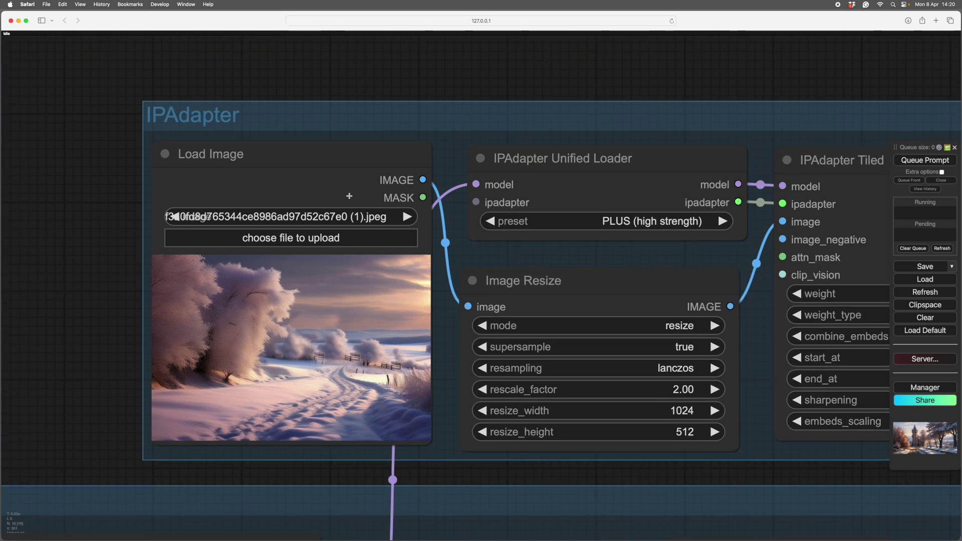
scroll(359, 133, down, 1)
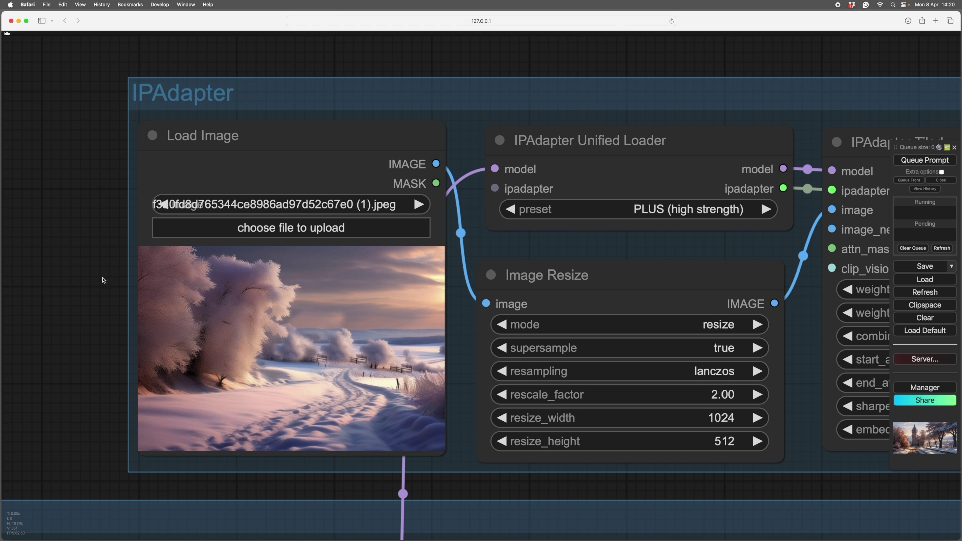
scroll(90, 297, down, 2)
scroll(93, 301, down, 2)
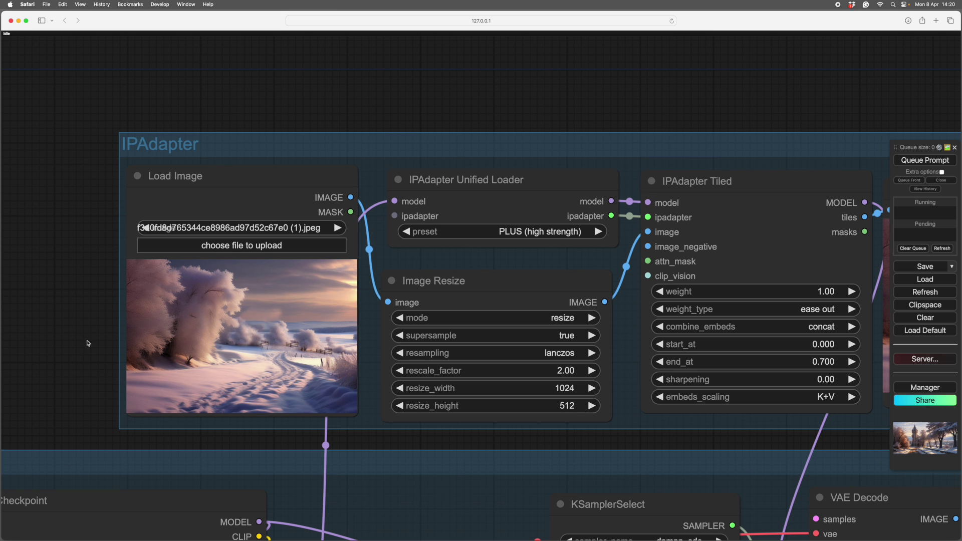
drag(98, 327, 107, 304)
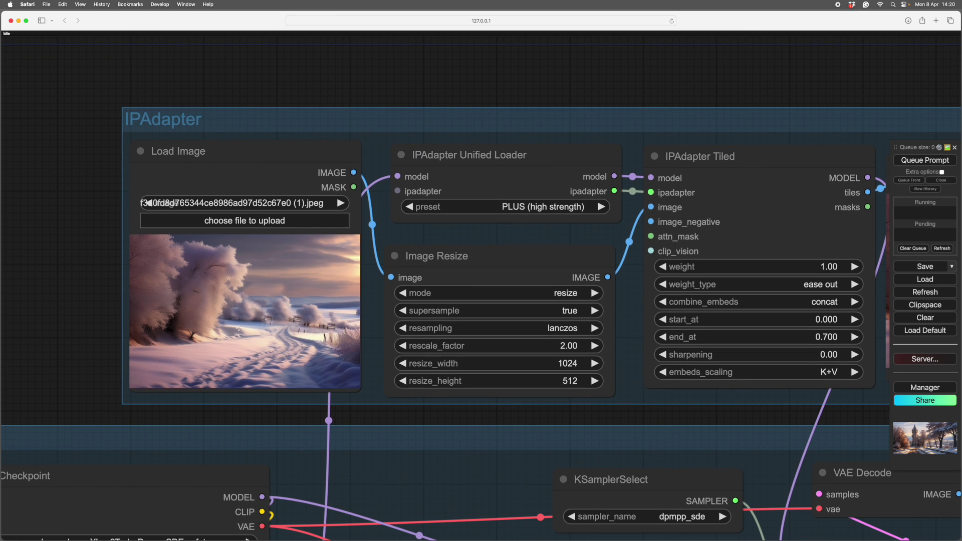
drag(419, 418, 383, 389)
scroll(383, 391, down, 2)
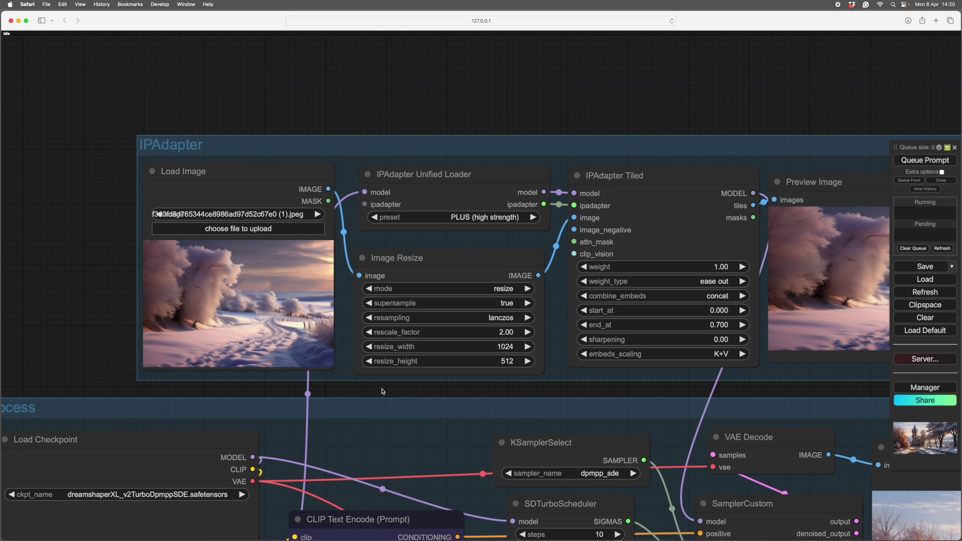
mouse_move(628, 393)
mouse_down()
mouse_move(500, 384)
mouse_move(630, 384)
mouse_up()
scroll(611, 389, up, 2)
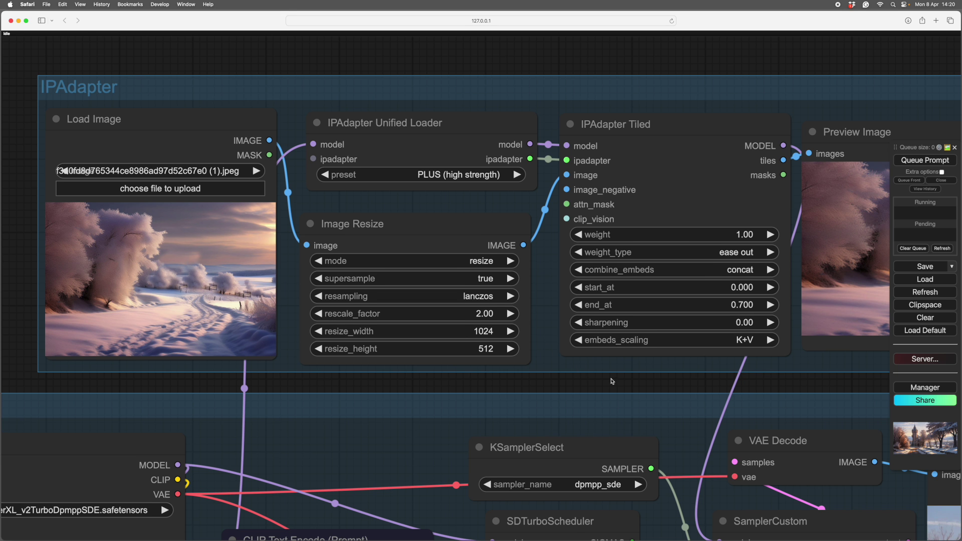
View the two tiles in the IPAdapter group's Preview Image node one at a time and return to the combined view
drag(610, 380, 477, 373)
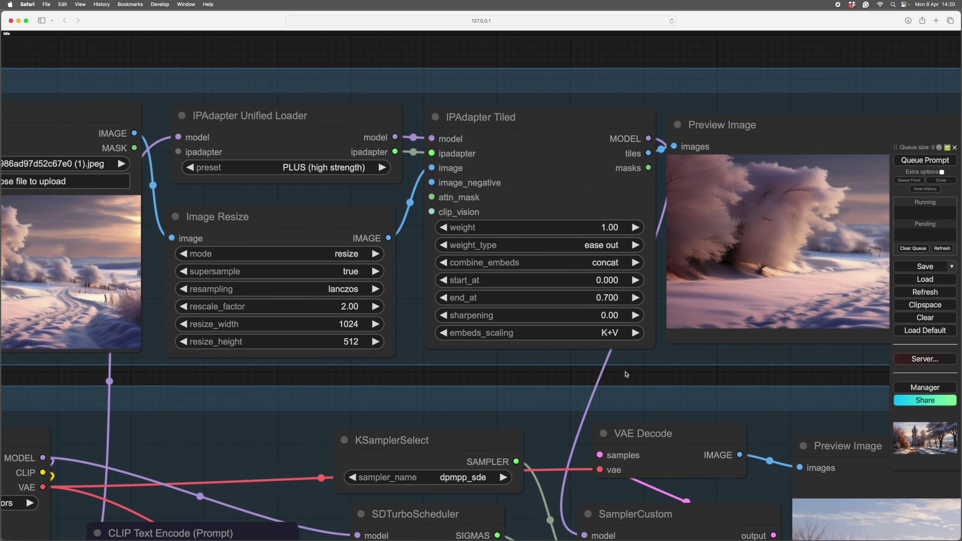
drag(627, 375, 476, 360)
drag(541, 361, 493, 370)
drag(646, 369, 552, 368)
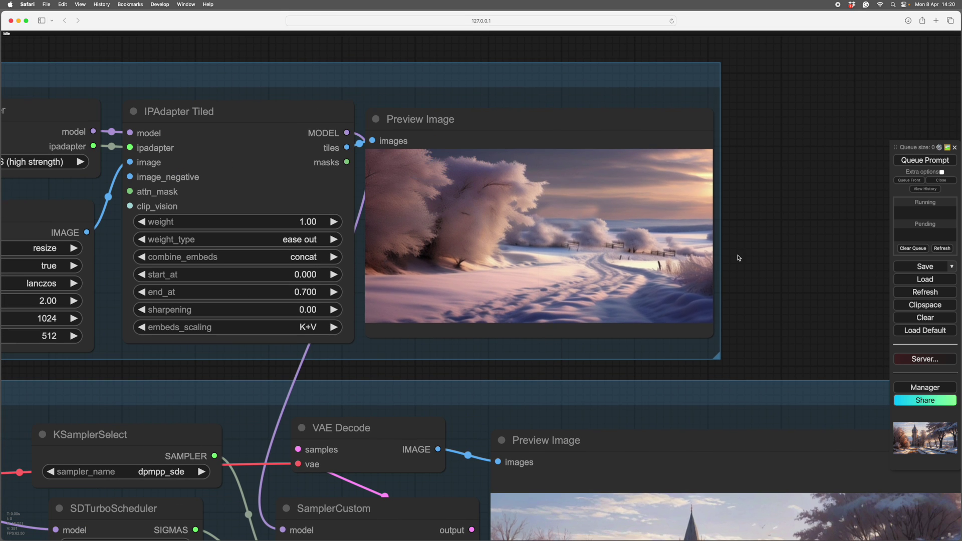
scroll(799, 260, up, 2)
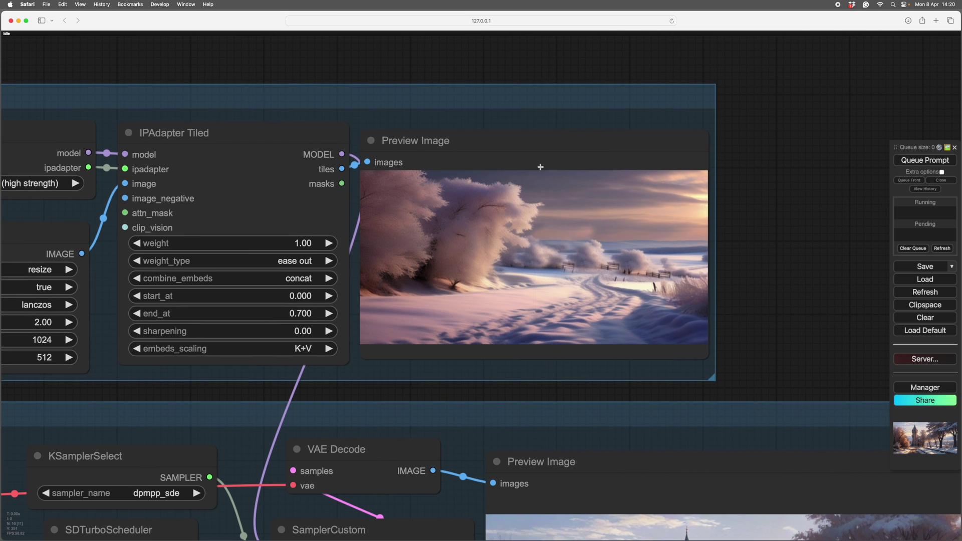
scroll(804, 269, down, 2)
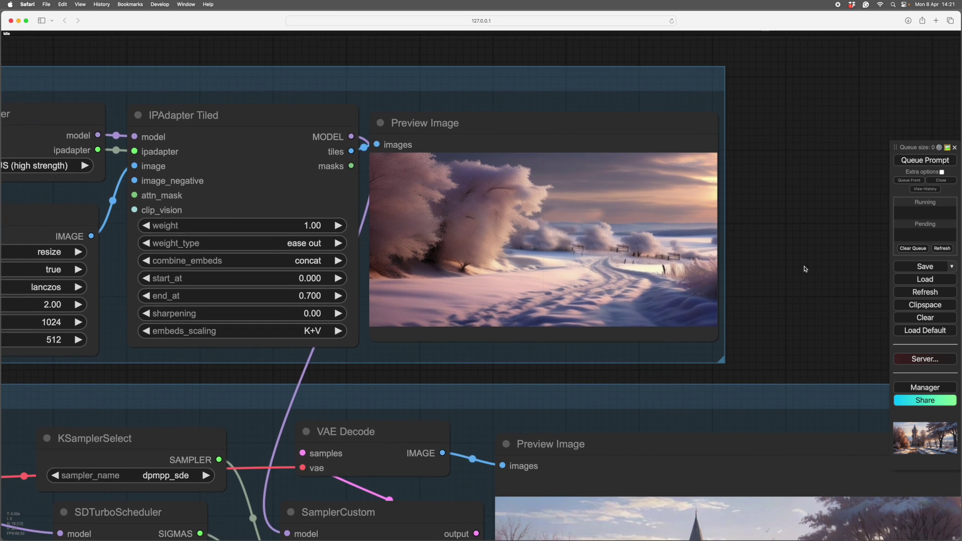
click(656, 250)
click(650, 250)
click(699, 324)
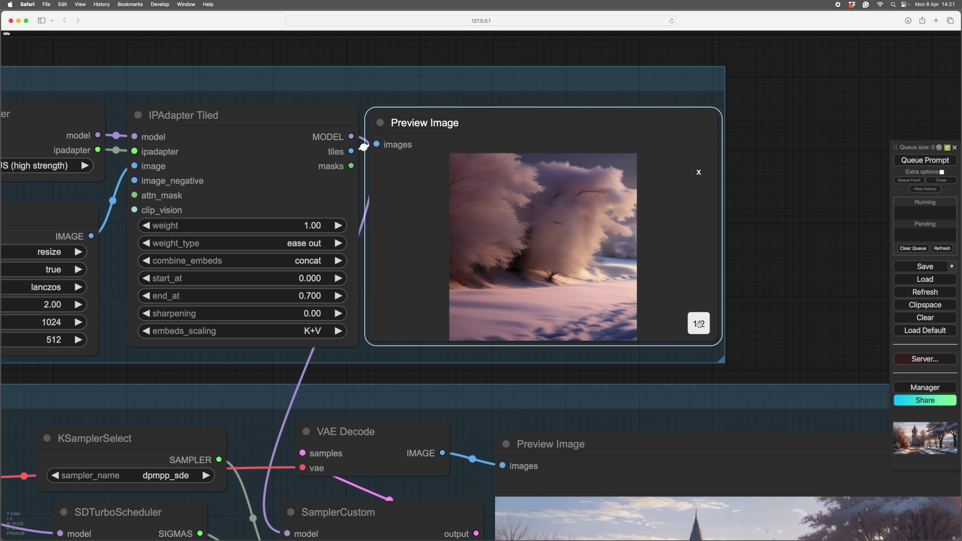
click(700, 324)
click(699, 324)
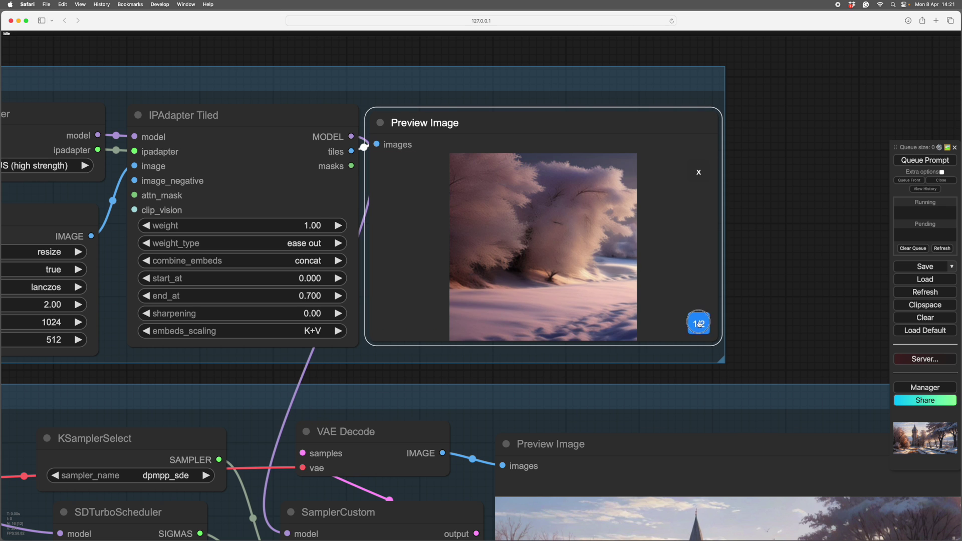
click(699, 324)
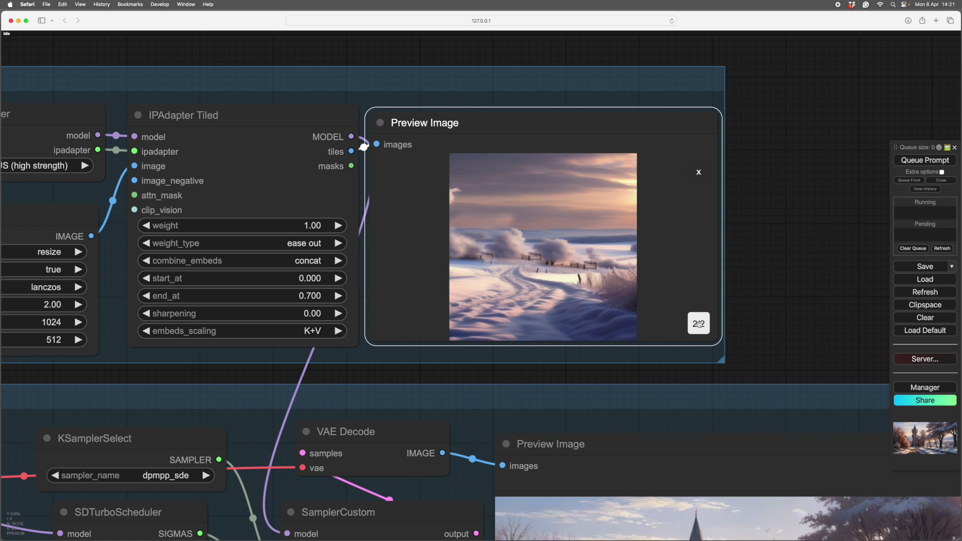
click(700, 324)
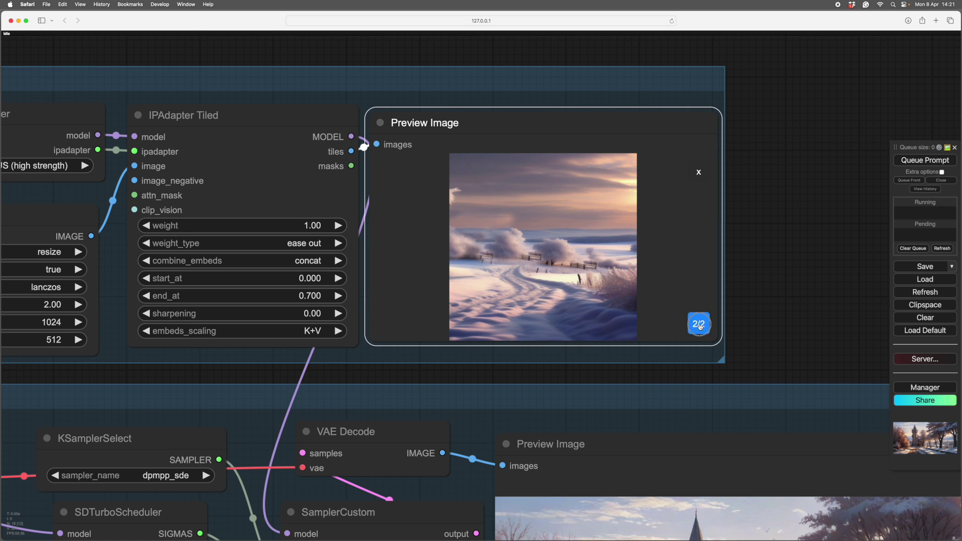
click(698, 174)
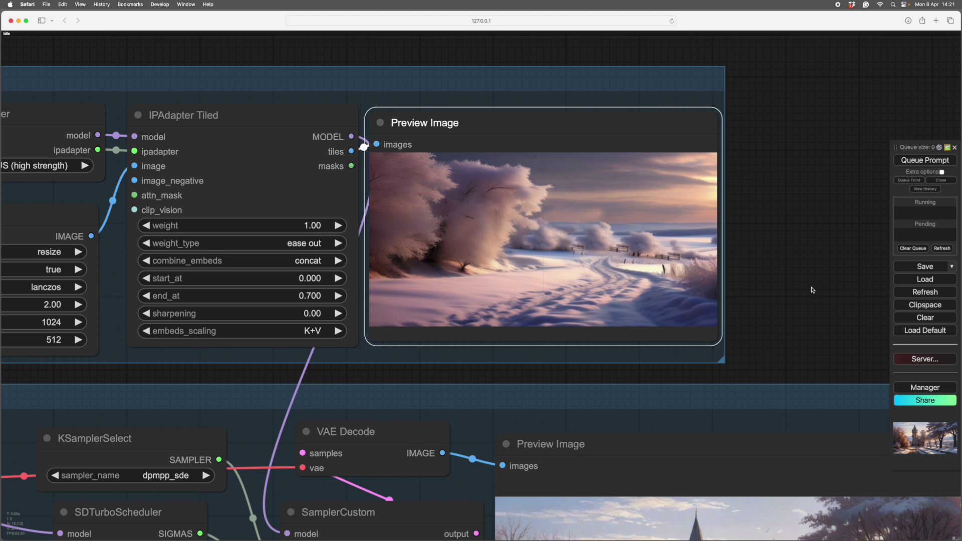
Review the whole workflow, comparing the IPAdapter group with the Process group and its final image preview
drag(682, 374, 794, 292)
scroll(793, 291, down, 3)
scroll(786, 250, down, 5)
scroll(786, 251, left, 4)
drag(419, 529, 524, 539)
scroll(564, 486, down, 3)
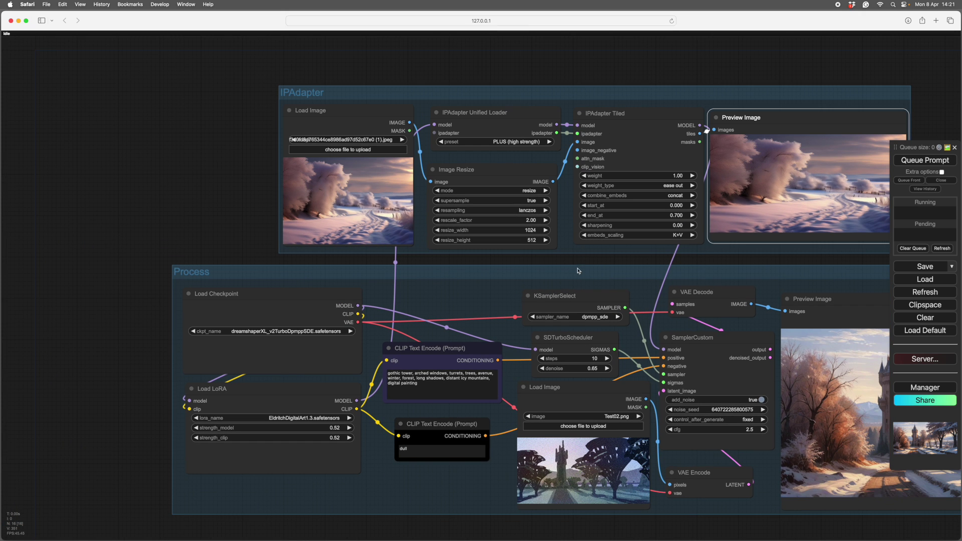
drag(579, 255, 466, 247)
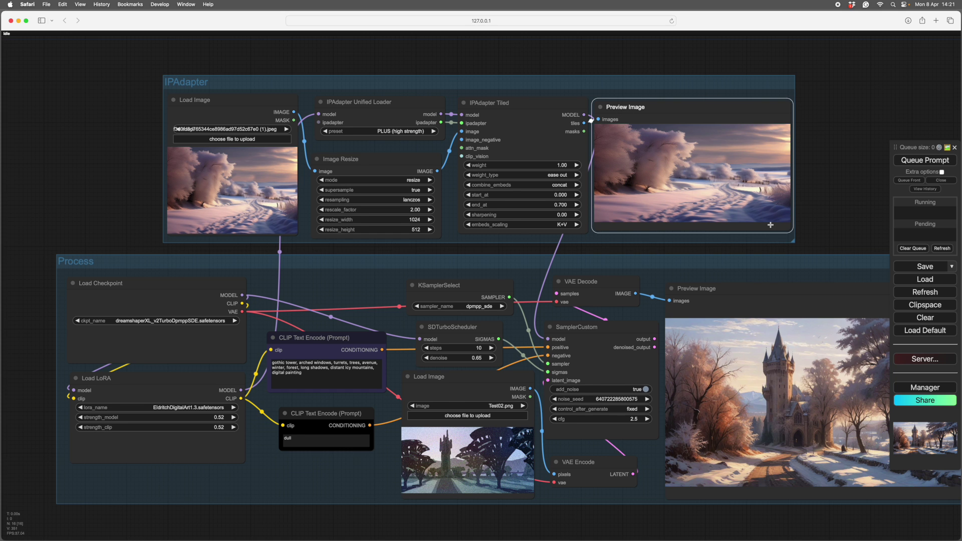
drag(829, 234, 836, 242)
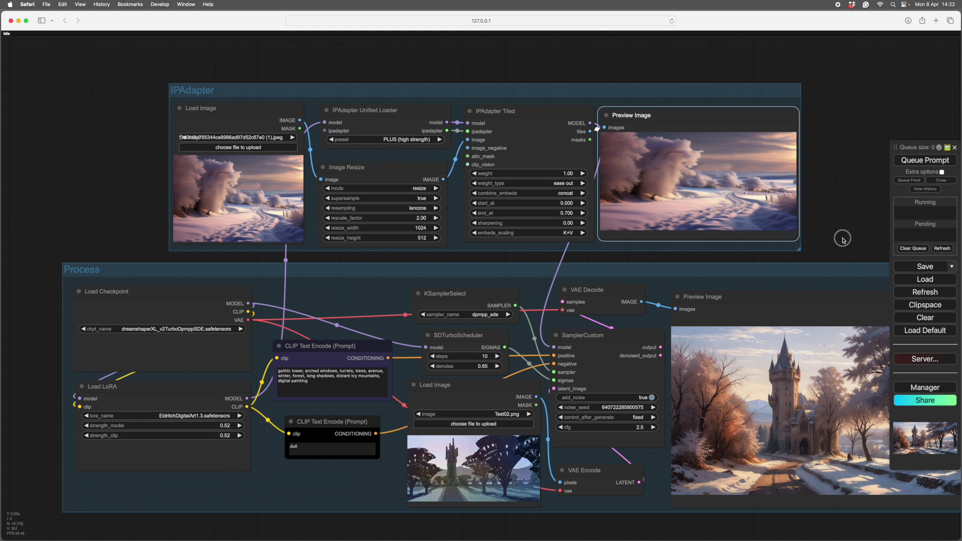
drag(843, 241, 818, 179)
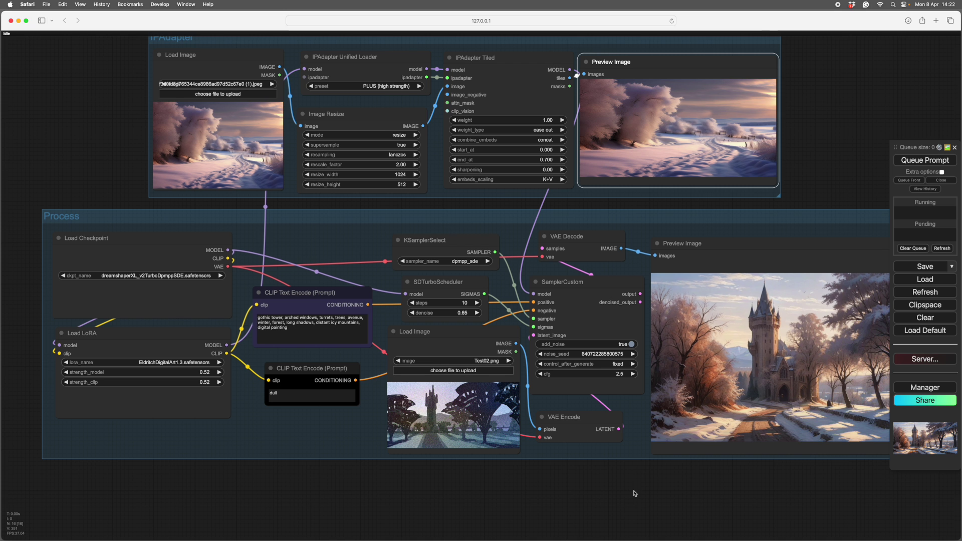
drag(694, 510, 623, 516)
drag(820, 190, 813, 203)
scroll(812, 203, up, 2)
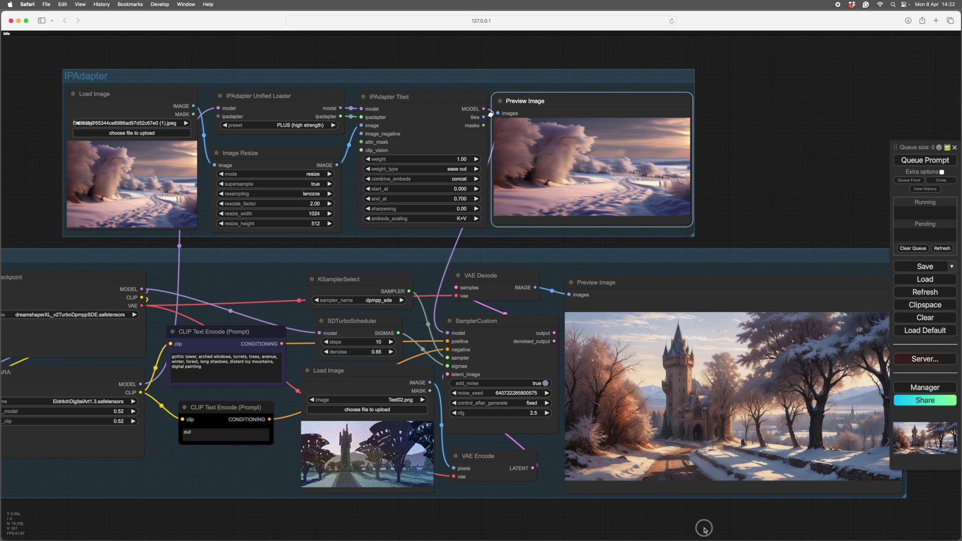
Examine the Test02.png source painting up close in the Process group's Load Image node
scroll(700, 522, down, 3)
scroll(644, 423, up, 10)
scroll(718, 488, left, 3)
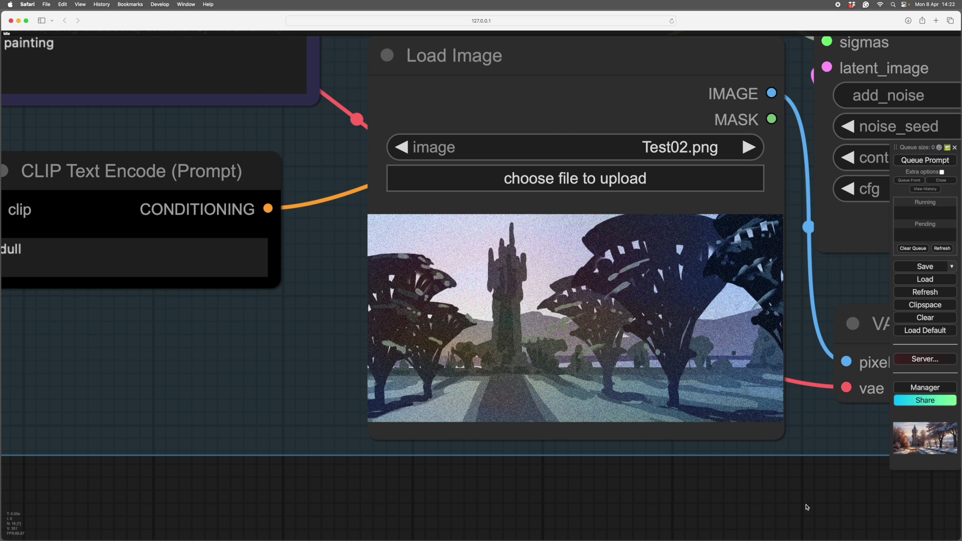
scroll(702, 501, up, 3)
drag(681, 489, 693, 517)
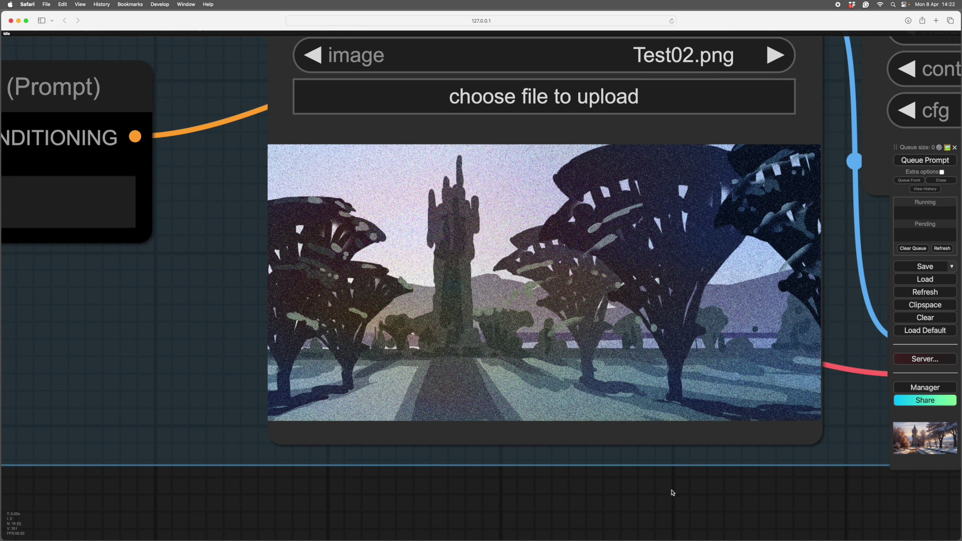
scroll(701, 502, up, 1)
scroll(697, 501, down, 2)
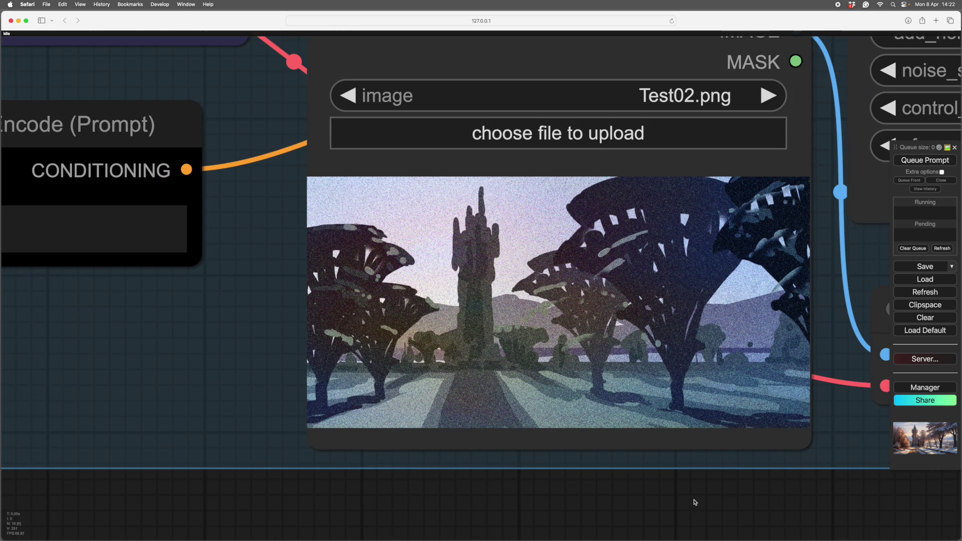
scroll(708, 500, down, 1)
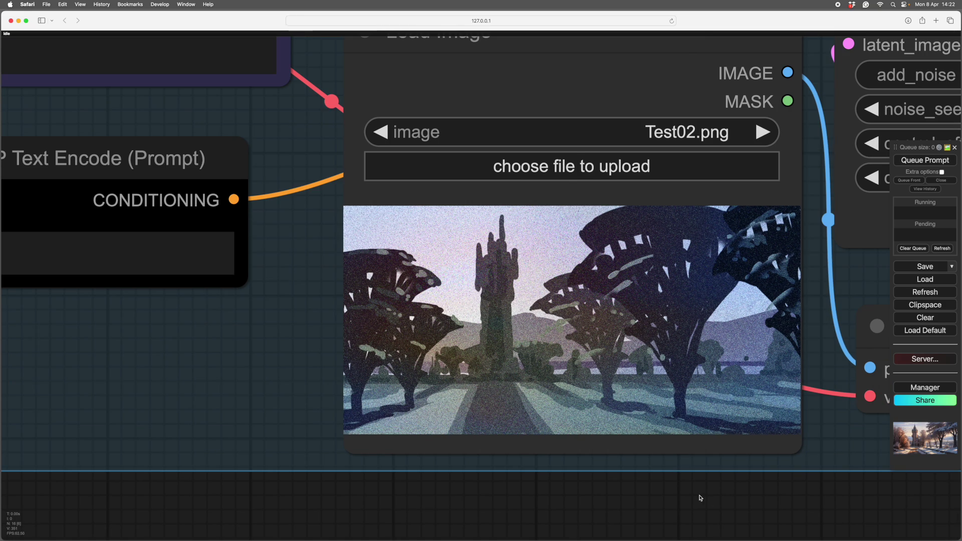
scroll(700, 497, down, 3)
scroll(700, 497, up, 2)
scroll(693, 494, down, 4)
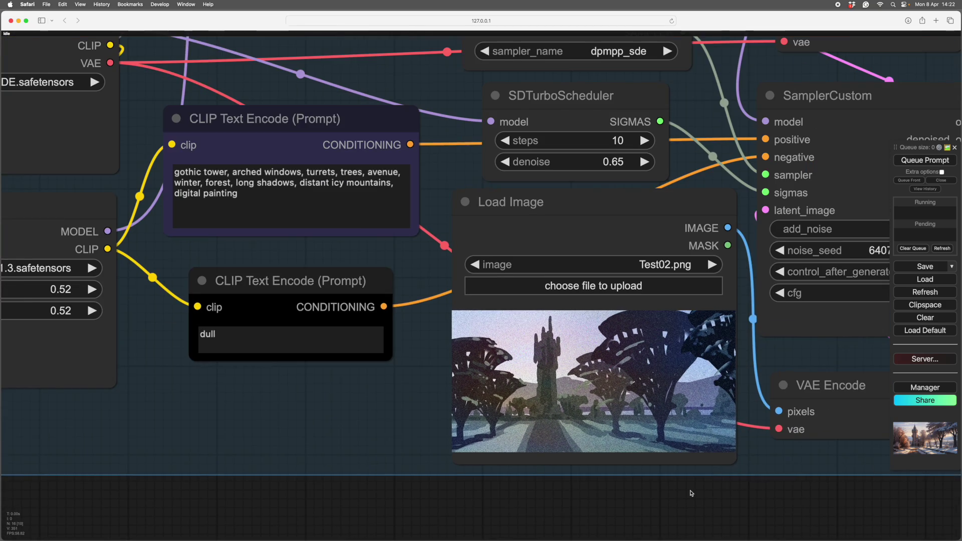
scroll(691, 492, up, 1)
scroll(688, 487, up, 5)
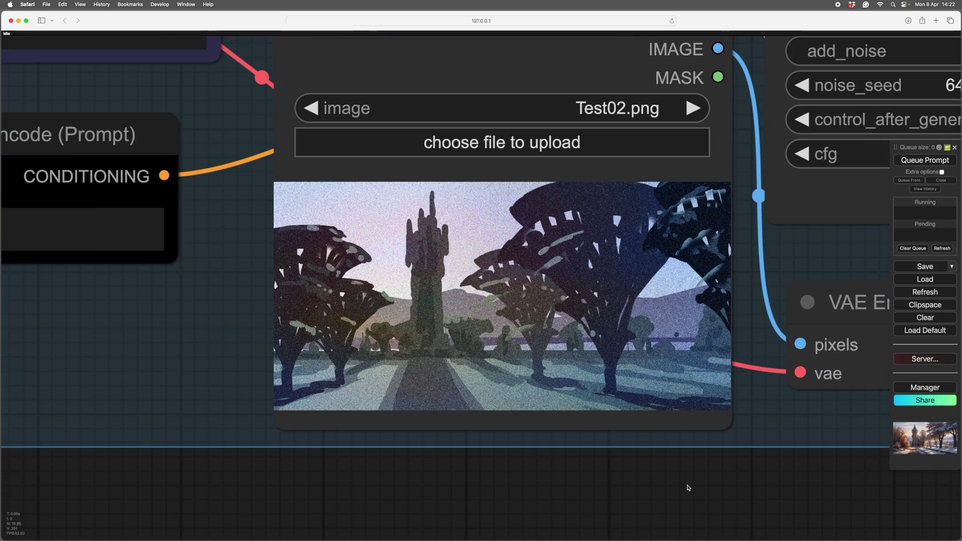
scroll(688, 488, down, 2)
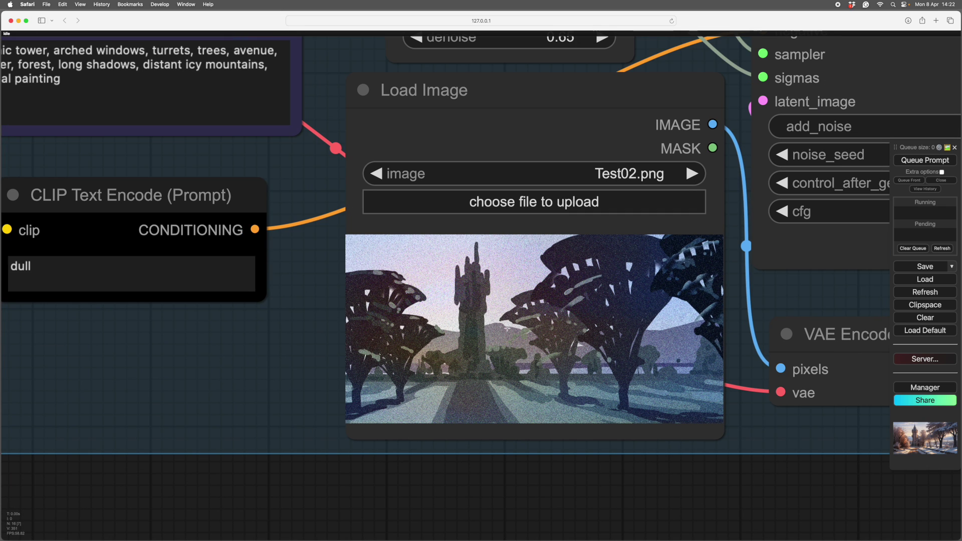
Examine the Process group's VAE Encode and SamplerCustom connections and the positive and negative CLIP Text Encode prompts up close
drag(666, 500, 468, 485)
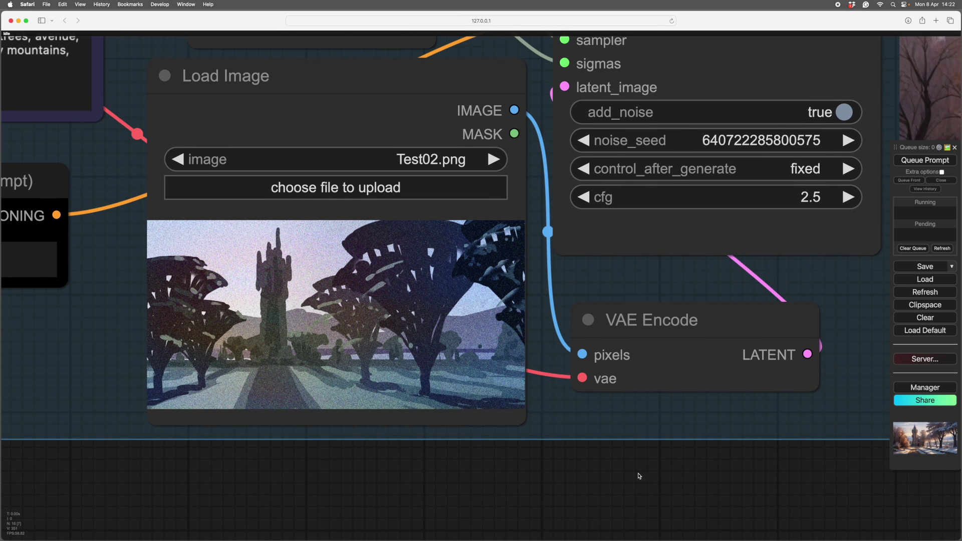
scroll(658, 485, down, 5)
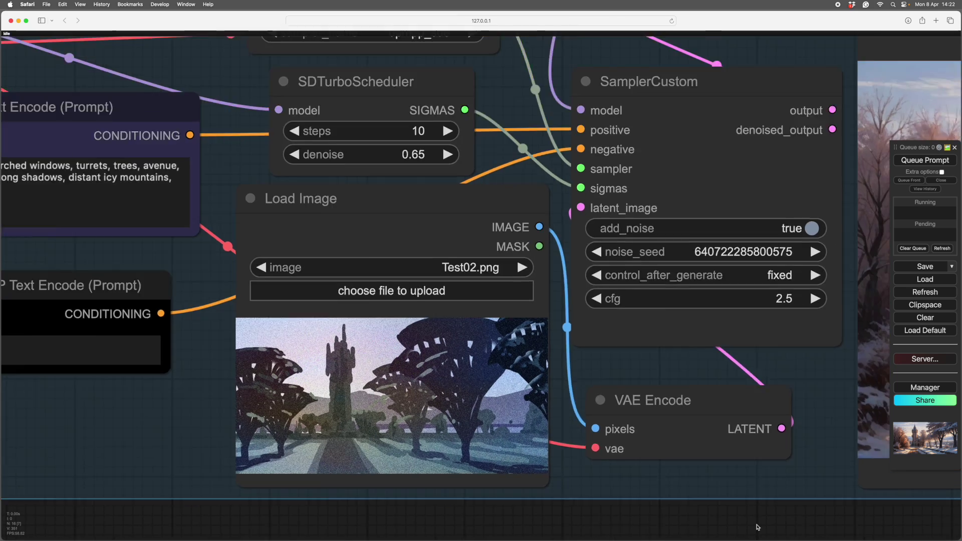
scroll(757, 527, down, 3)
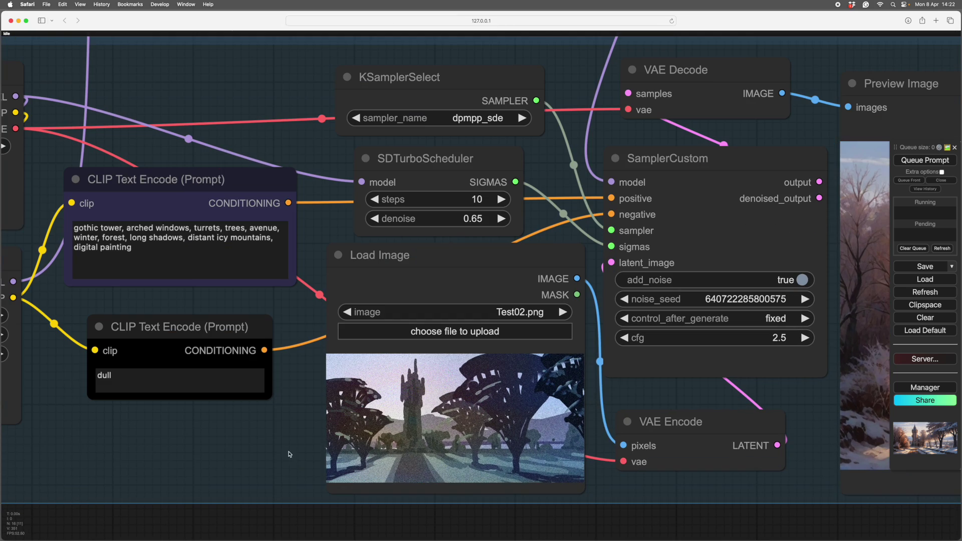
drag(272, 455, 556, 471)
scroll(625, 326, up, 6)
drag(624, 325, 612, 365)
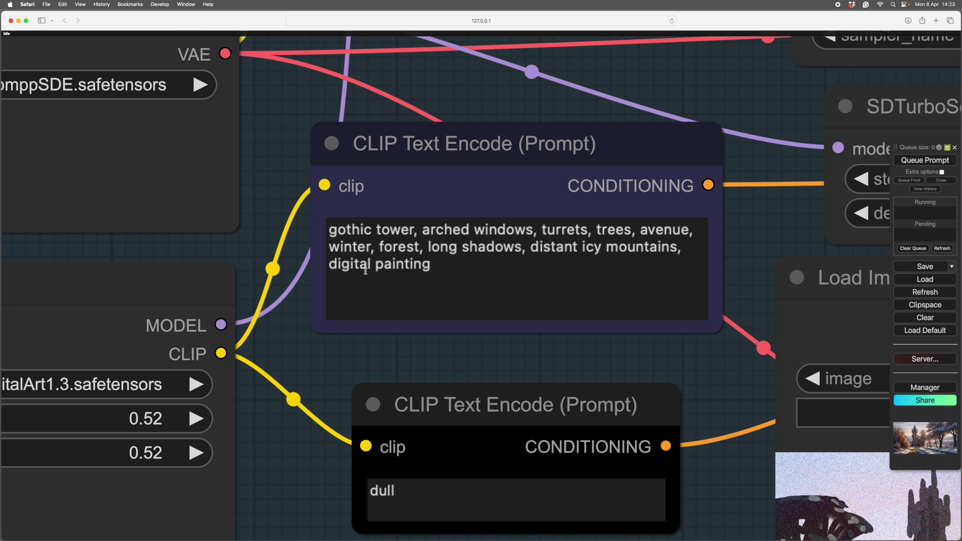
Set both strength_model and strength_clip of the Load LoRA node to 0.53
scroll(517, 337, left, 5)
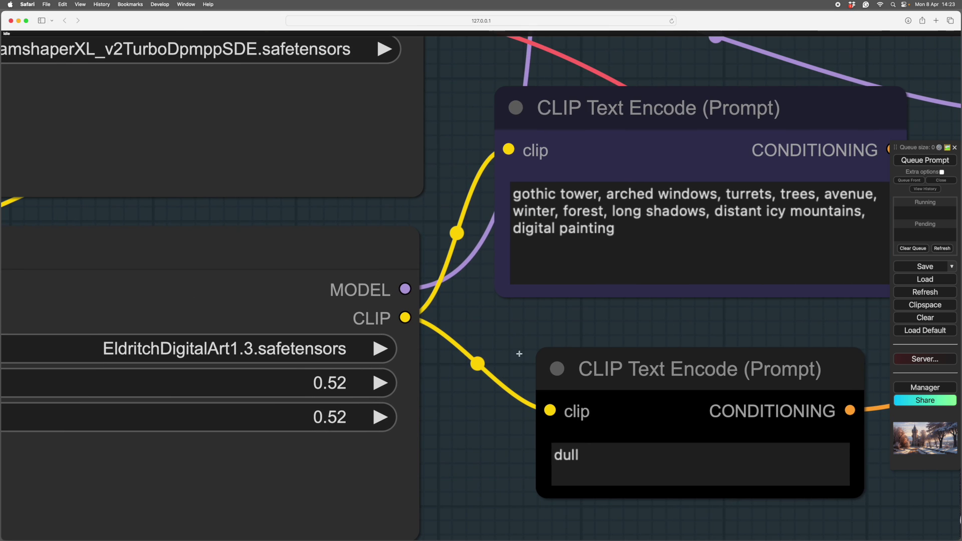
scroll(558, 330, left, 2)
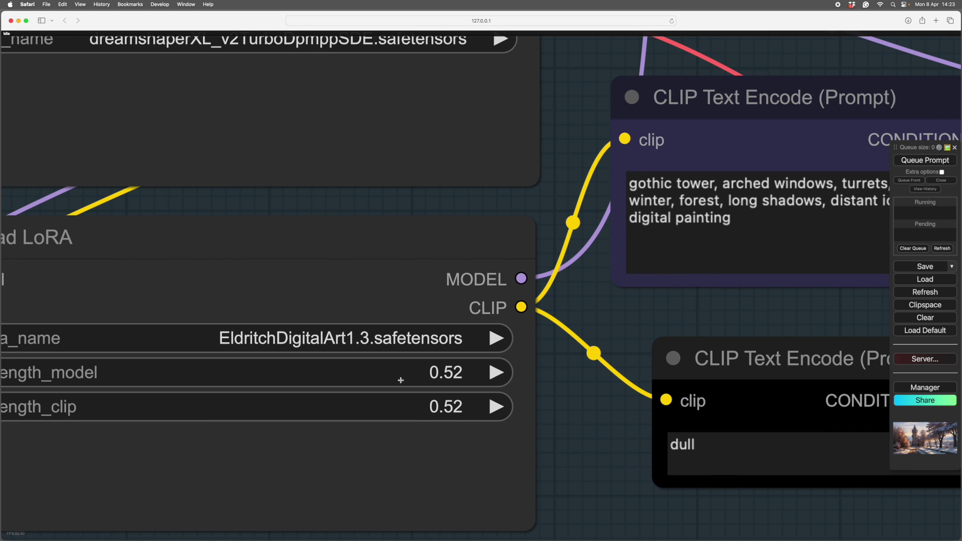
click(494, 373)
click(496, 406)
Follow the Process group from Load Checkpoint through the prompts, scheduler and sampler to the final Preview Image
scroll(574, 411, down, 3)
scroll(575, 411, down, 2)
scroll(581, 280, right, 6)
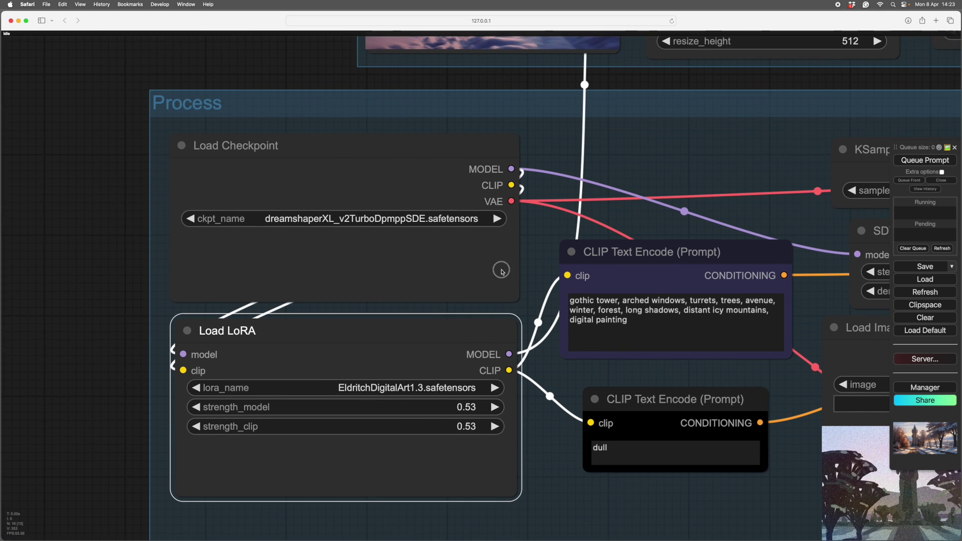
scroll(583, 279, right, 10)
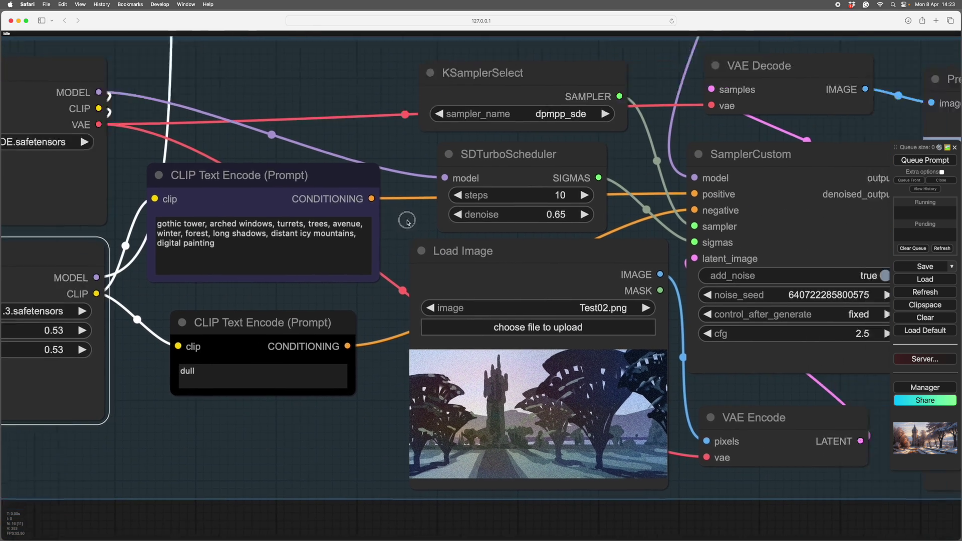
scroll(654, 386, down, 3)
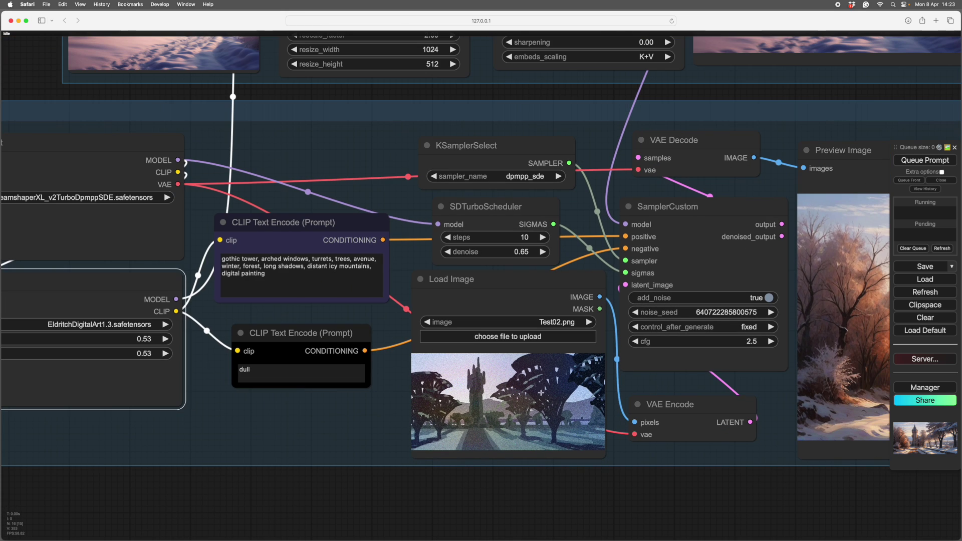
scroll(534, 281, right, 2)
scroll(534, 281, up, 2)
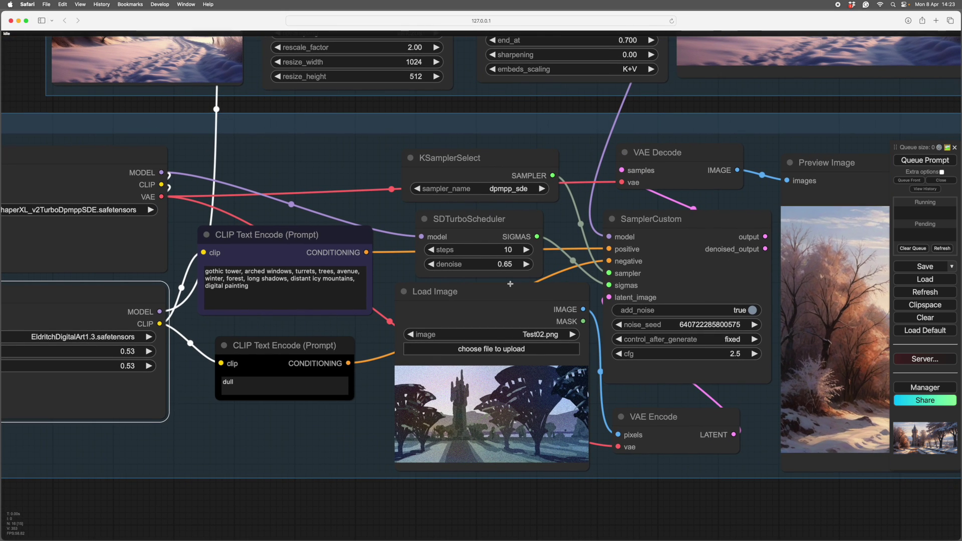
scroll(510, 284, right, 8)
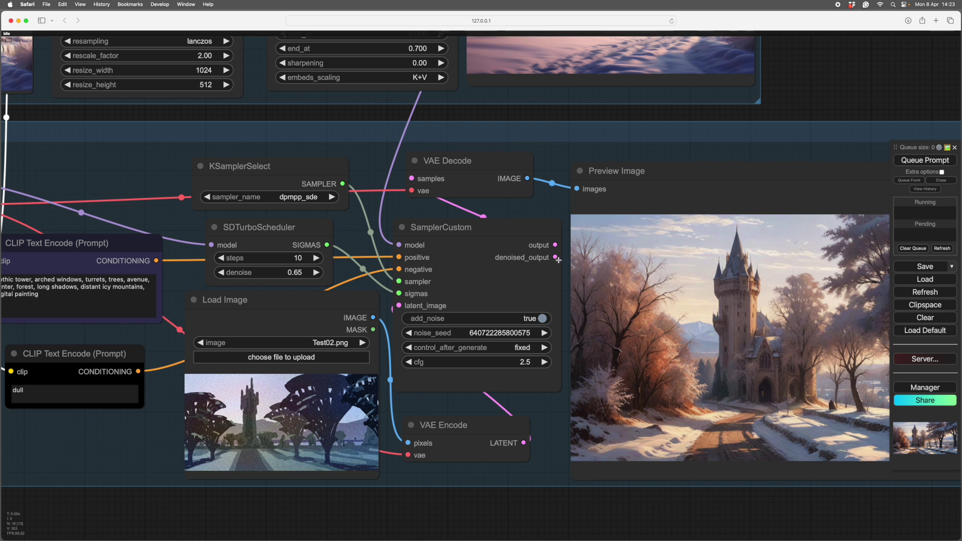
Examine the IPAdapter Tiled node's weight, weight_type, start_at and end_at settings beside its tile preview
scroll(654, 288, up, 6)
scroll(654, 288, left, 2)
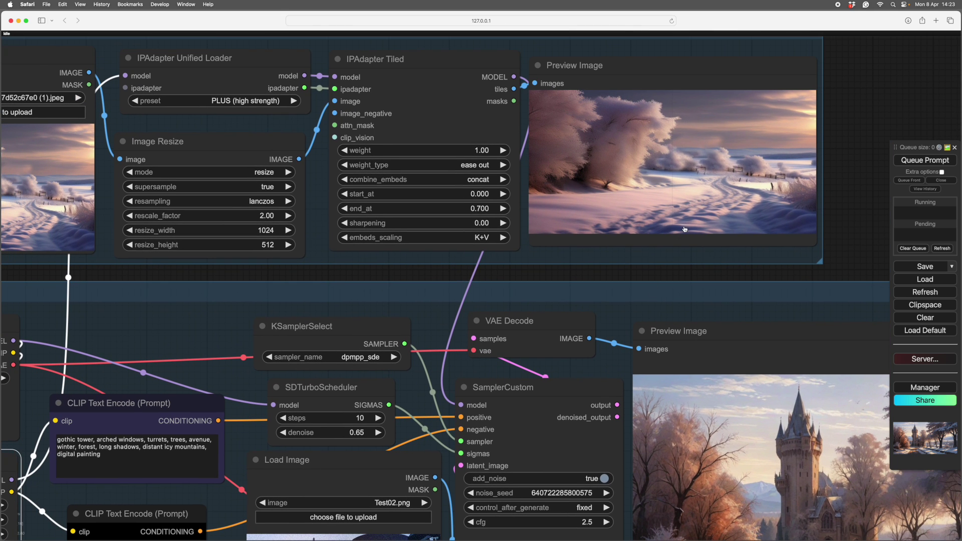
drag(858, 97, 786, 226)
scroll(800, 269, up, 5)
drag(780, 289, 824, 294)
drag(377, 80, 568, 24)
scroll(549, 33, up, 3)
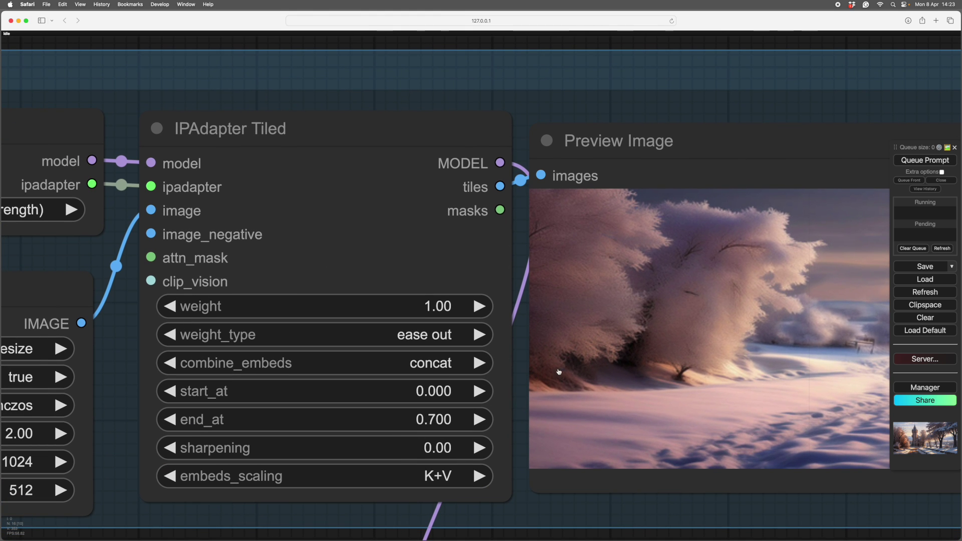
drag(554, 508, 585, 459)
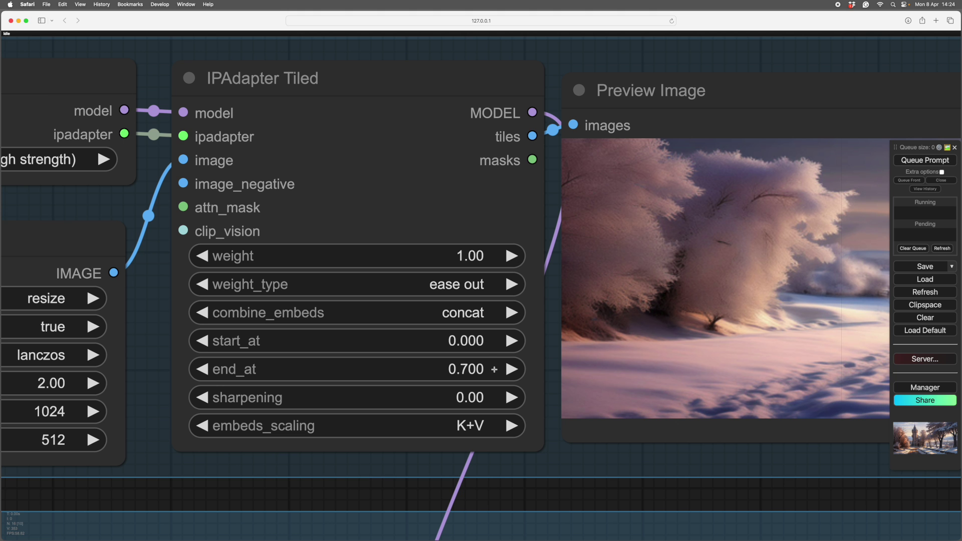
scroll(554, 388, down, 3)
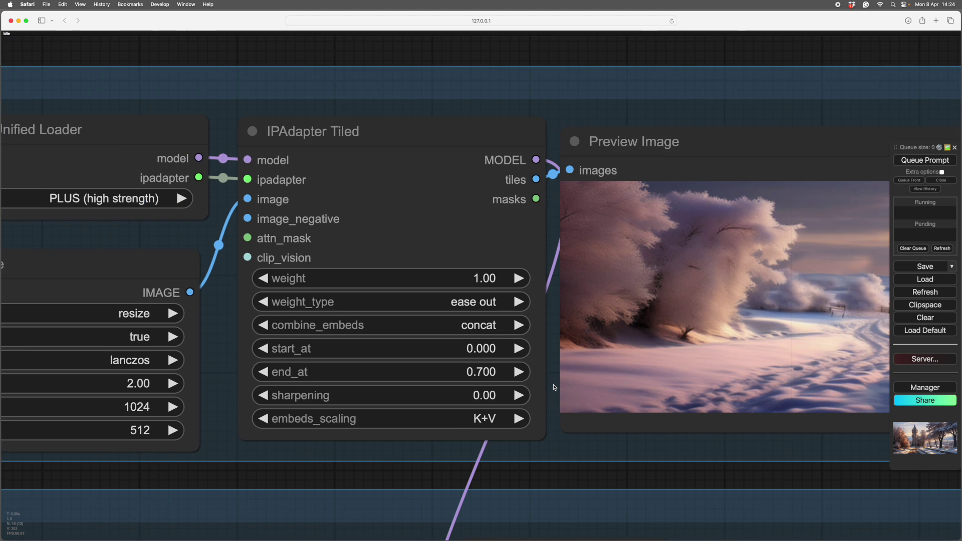
Trace the IPAdapter Tiled model output into SamplerCustom and compare the Test02.png source with the generated image
drag(568, 463, 515, 181)
scroll(546, 253, down, 1)
scroll(546, 254, down, 2)
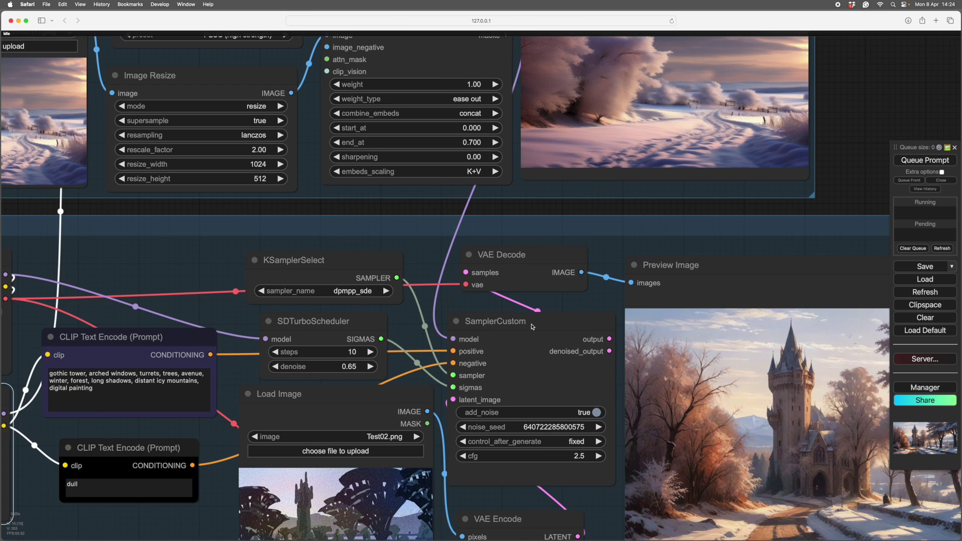
drag(424, 370, 458, 239)
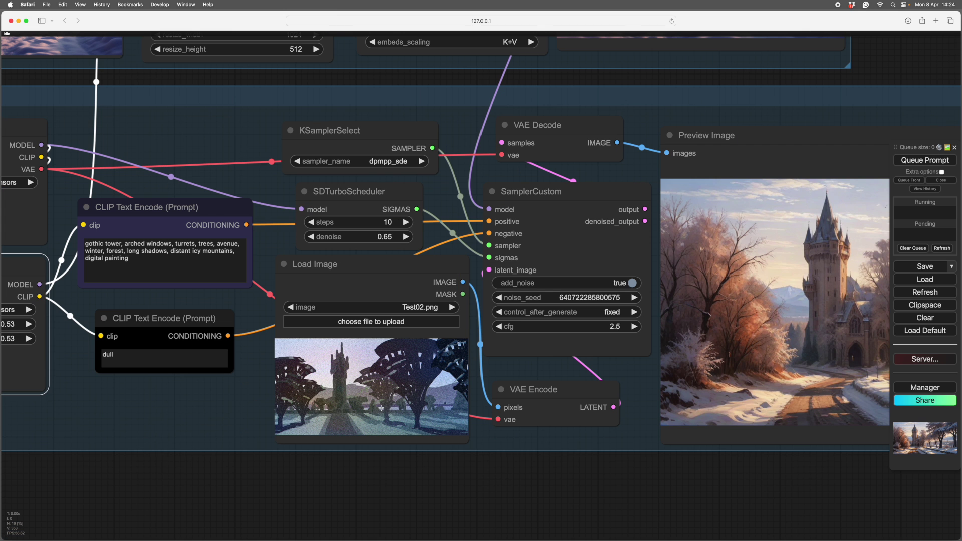
drag(583, 484, 533, 506)
drag(587, 461, 328, 481)
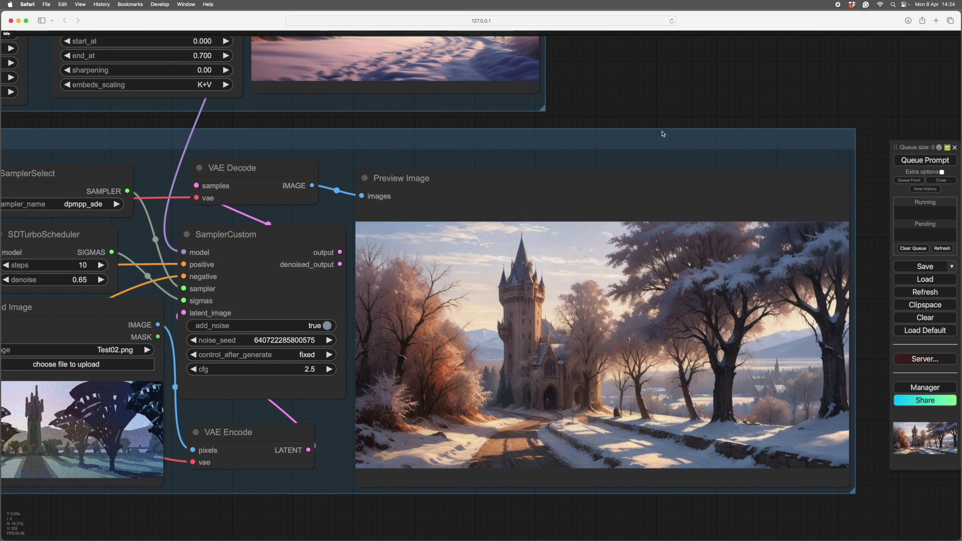
Inspect the generated winter castle scene up close in the Process group's Preview Image node
drag(661, 113, 566, 91)
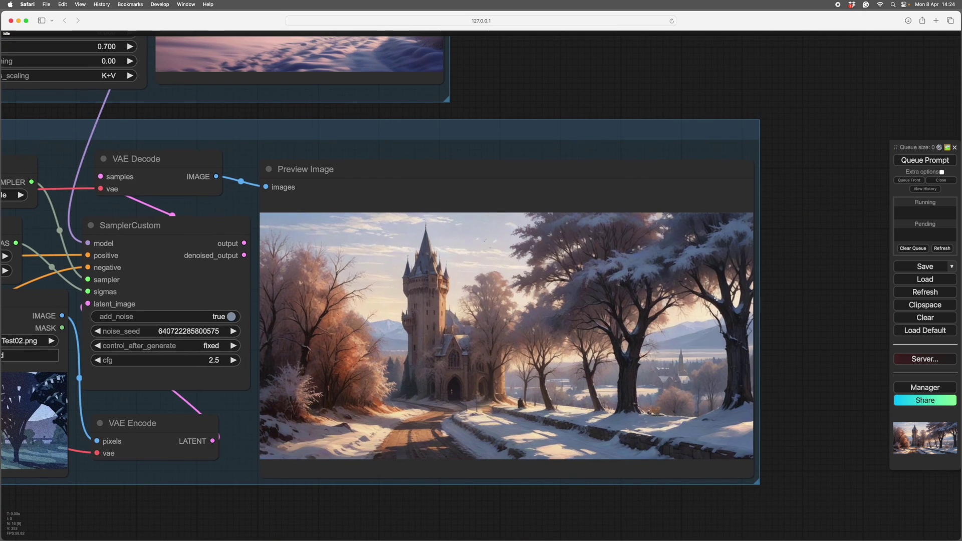
scroll(823, 359, up, 2)
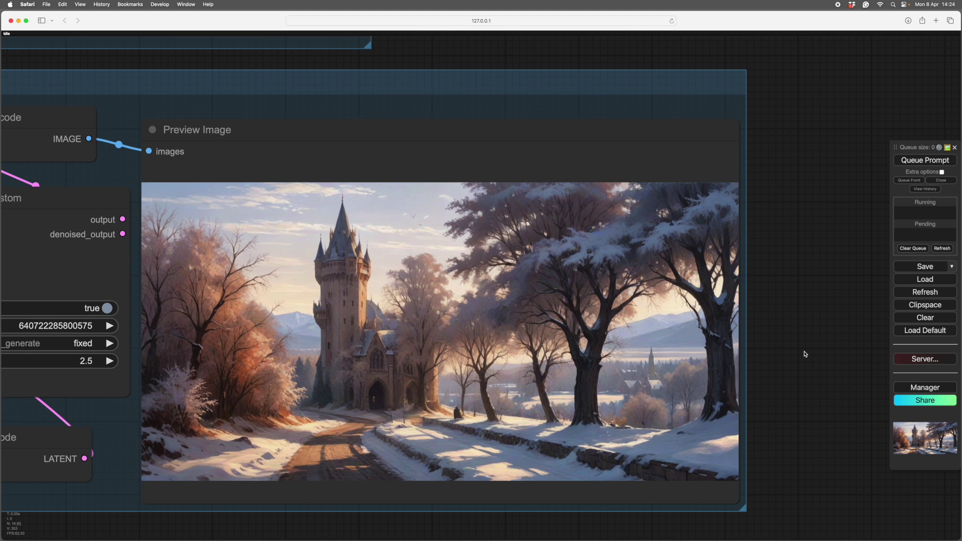
scroll(831, 353, down, 1)
scroll(831, 383, up, 2)
drag(829, 396, 857, 379)
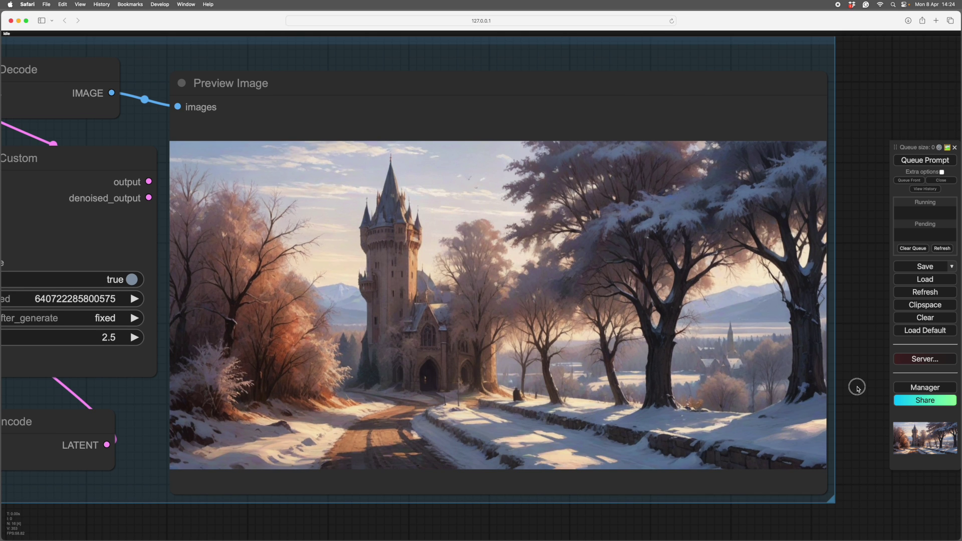
drag(856, 387, 855, 388)
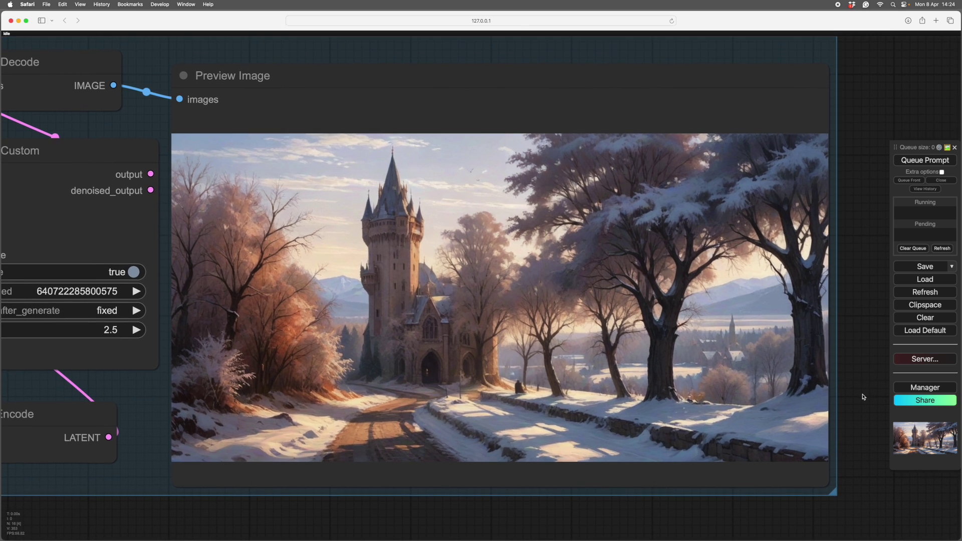
scroll(864, 398, up, 2)
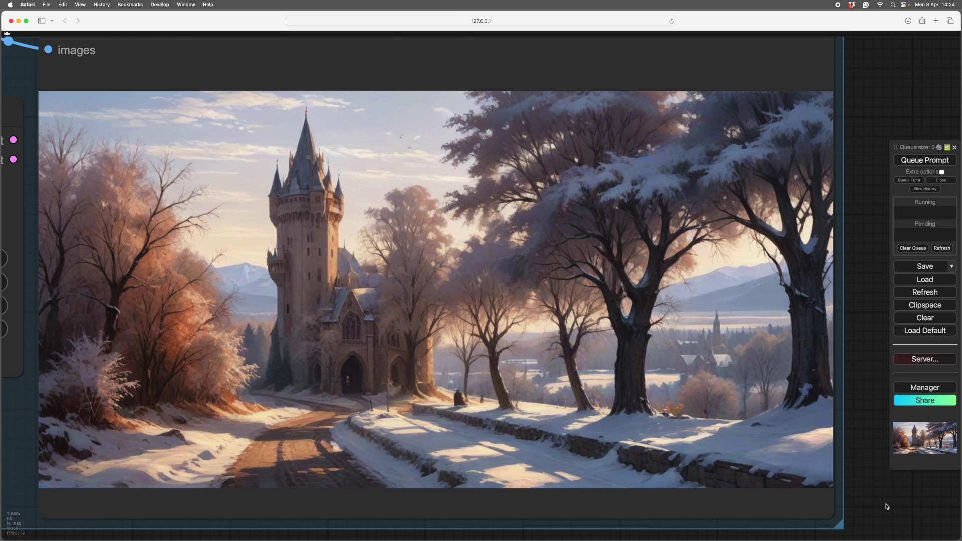
Review both groups together, comparing the winter reference and source painting with the finished scene
scroll(888, 495, down, 3)
scroll(800, 483, down, 5)
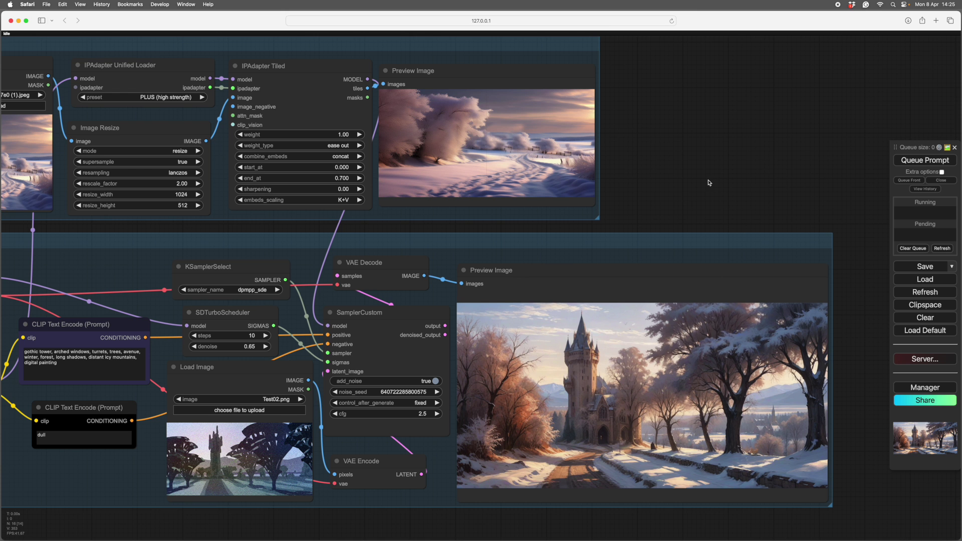
drag(675, 175, 710, 201)
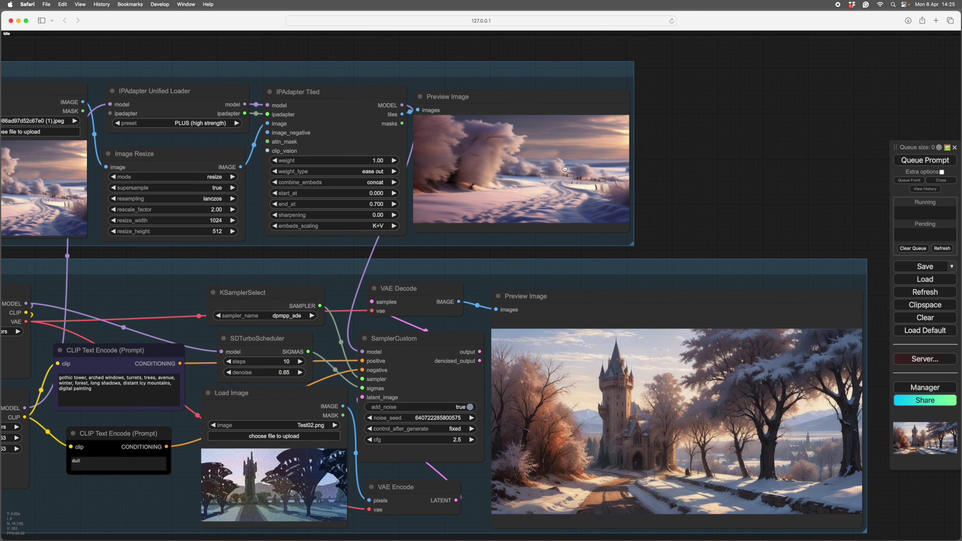
scroll(531, 186, right, 1)
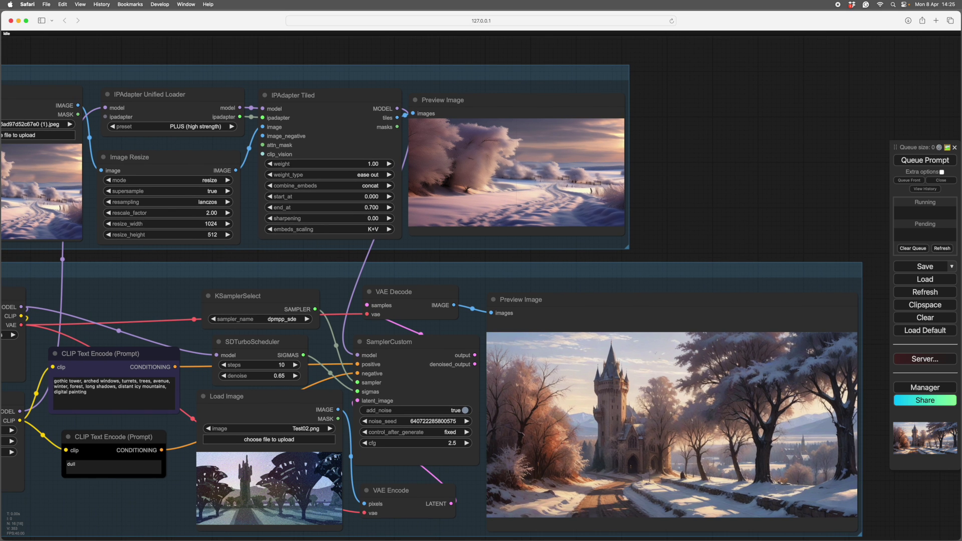
scroll(711, 201, up, 3)
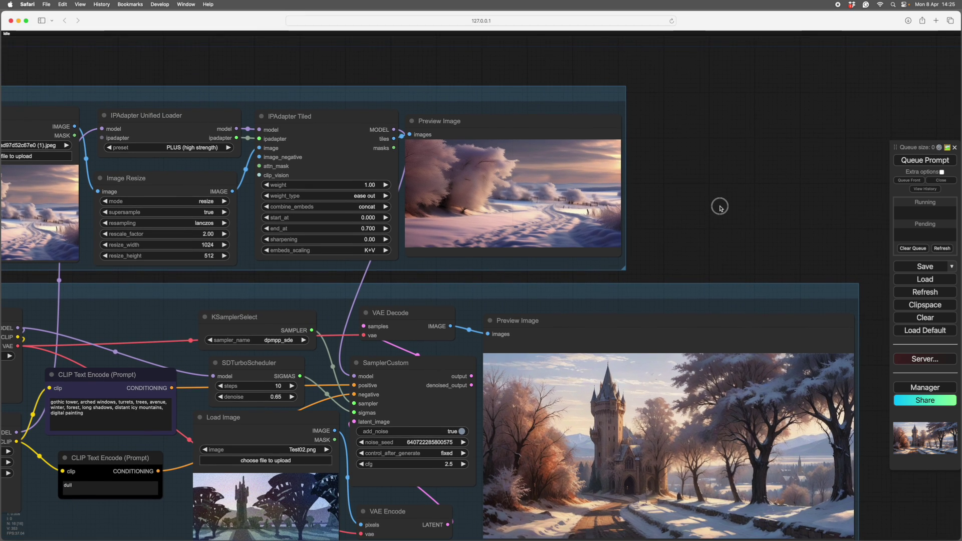
scroll(706, 221, up, 3)
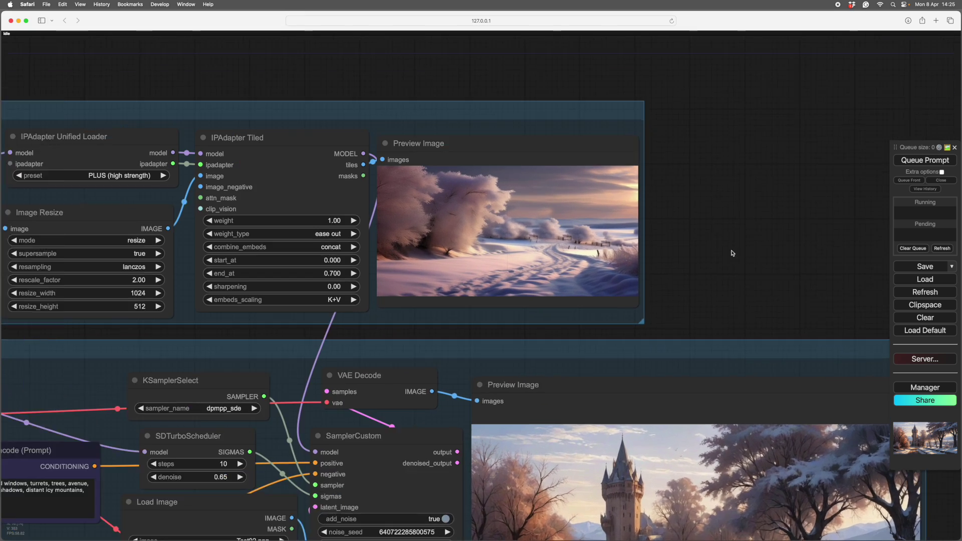
scroll(725, 235, down, 4)
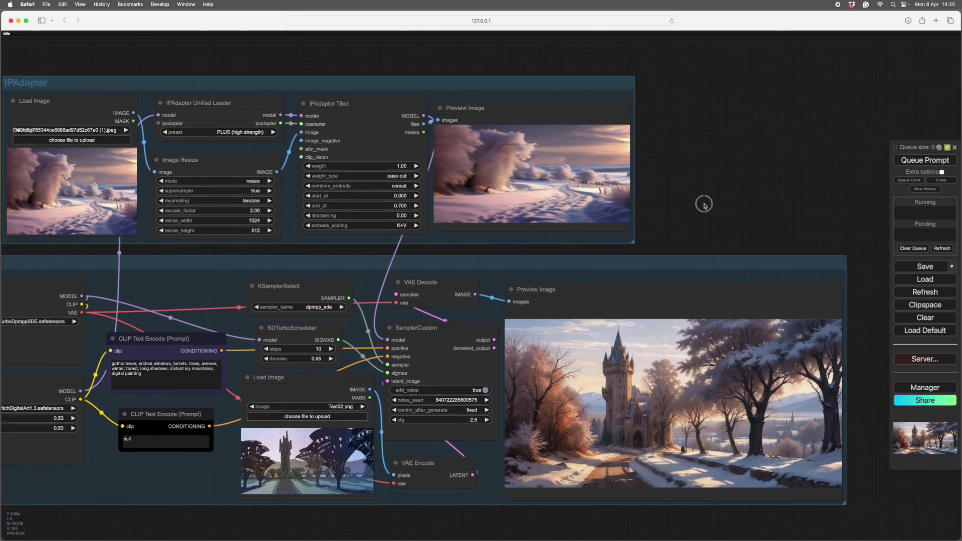
scroll(770, 171, down, 2)
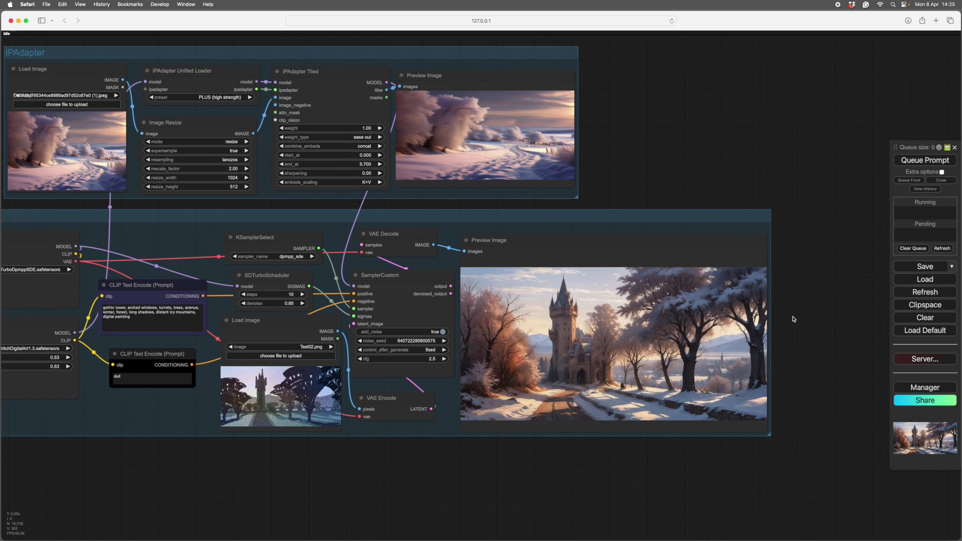
drag(793, 319, 807, 333)
drag(679, 158, 743, 179)
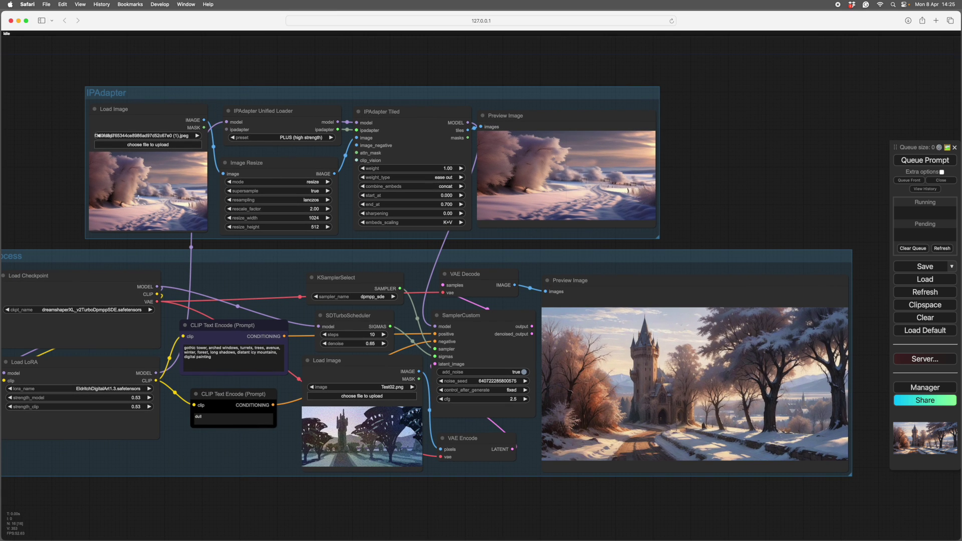
drag(679, 163, 568, 117)
Inspect the final castle image's details once more and return to the overview of the complete workflow
scroll(770, 344, up, 6)
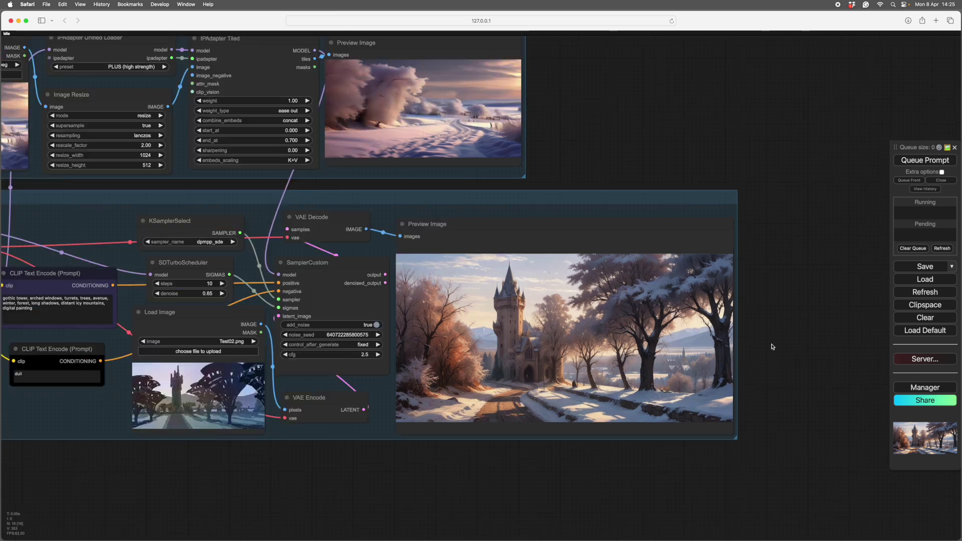
scroll(807, 345, left, 5)
scroll(847, 373, up, 3)
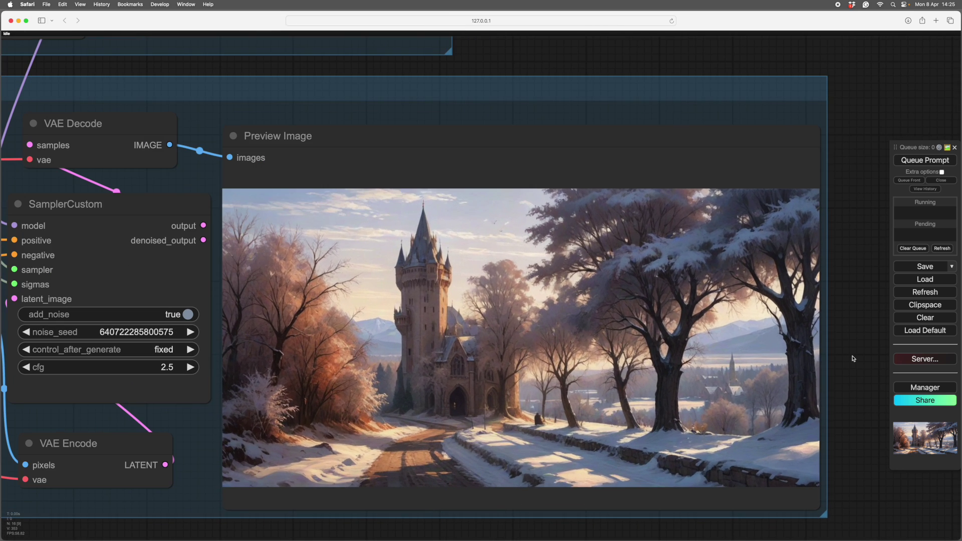
drag(846, 373, 847, 369)
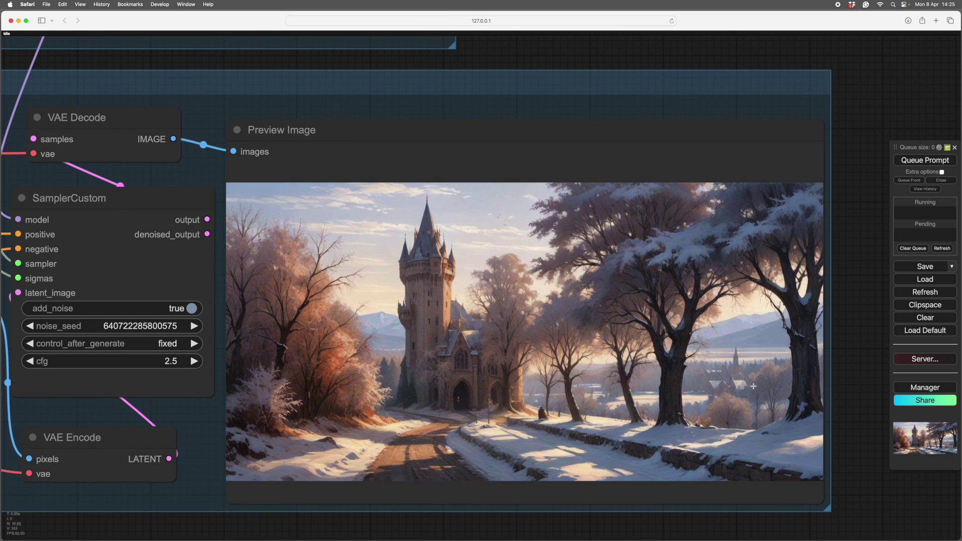
scroll(858, 376, down, 7)
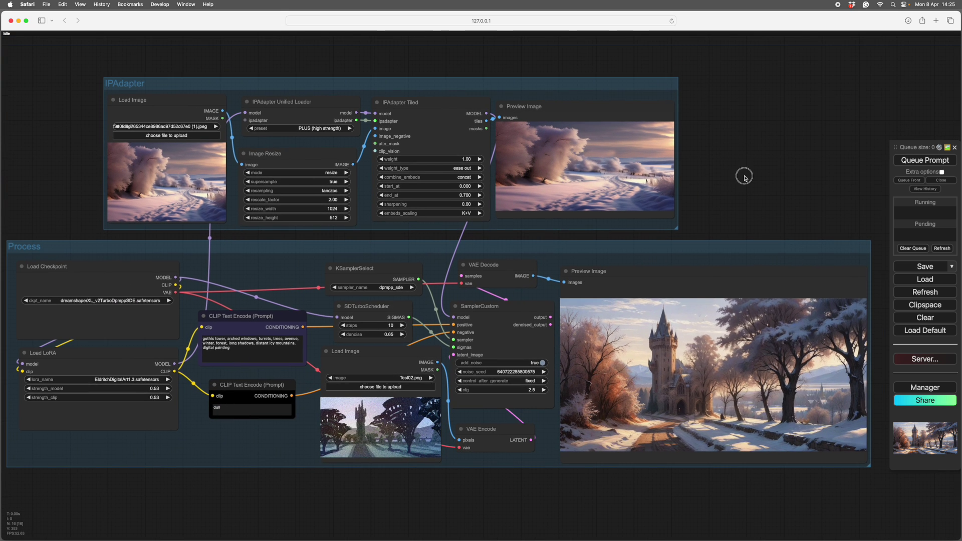
scroll(745, 178, down, 3)
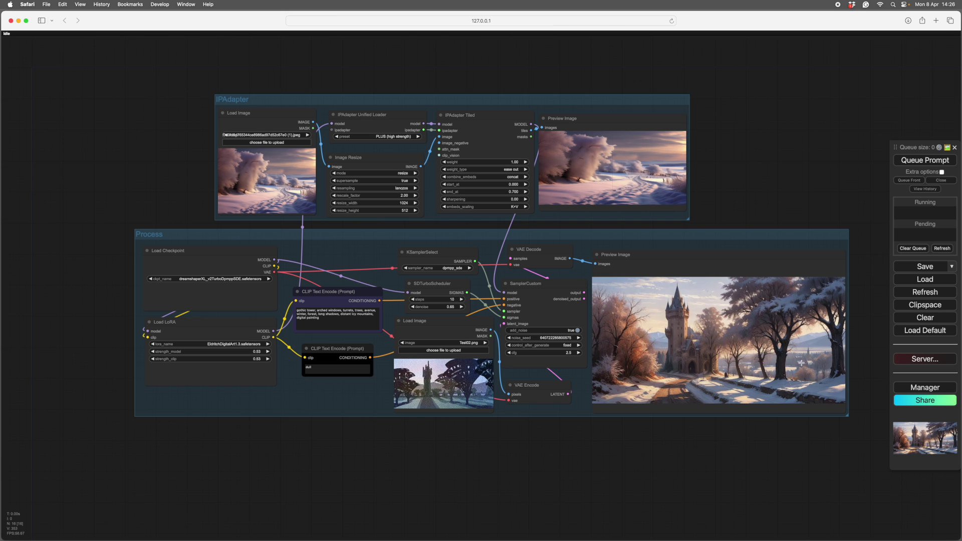
drag(700, 476, 696, 501)
scroll(654, 481, up, 2)
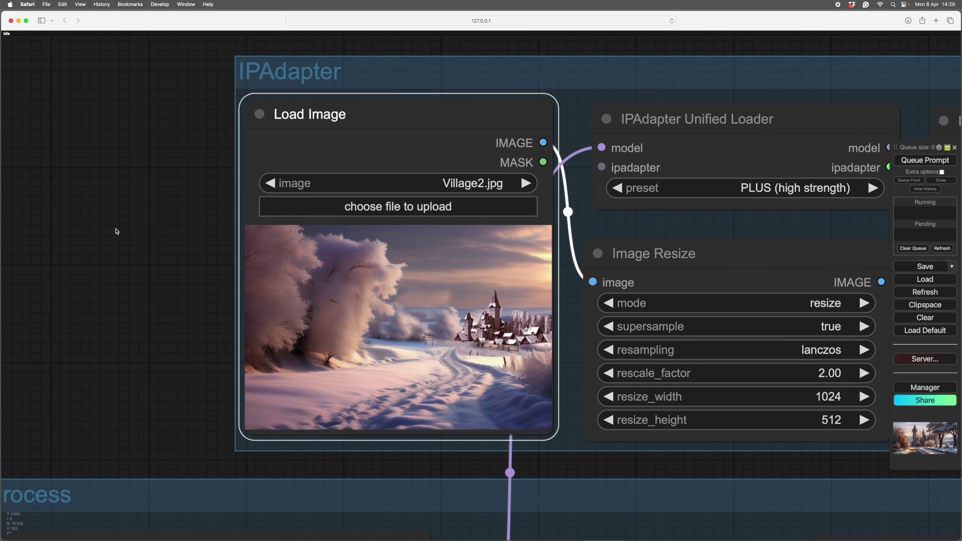
Examine the Village2.jpg reference in the IPAdapter group's Load Image node and follow it through Image Resize and IPAdapter Tiled to Preview Image
drag(120, 232, 154, 242)
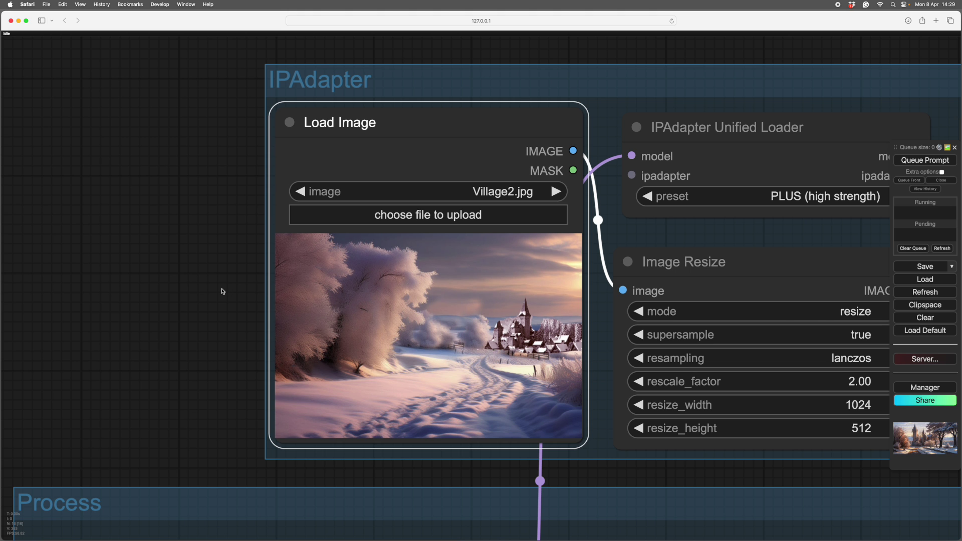
scroll(223, 291, down, 2)
drag(215, 294, 220, 246)
scroll(209, 274, down, 2)
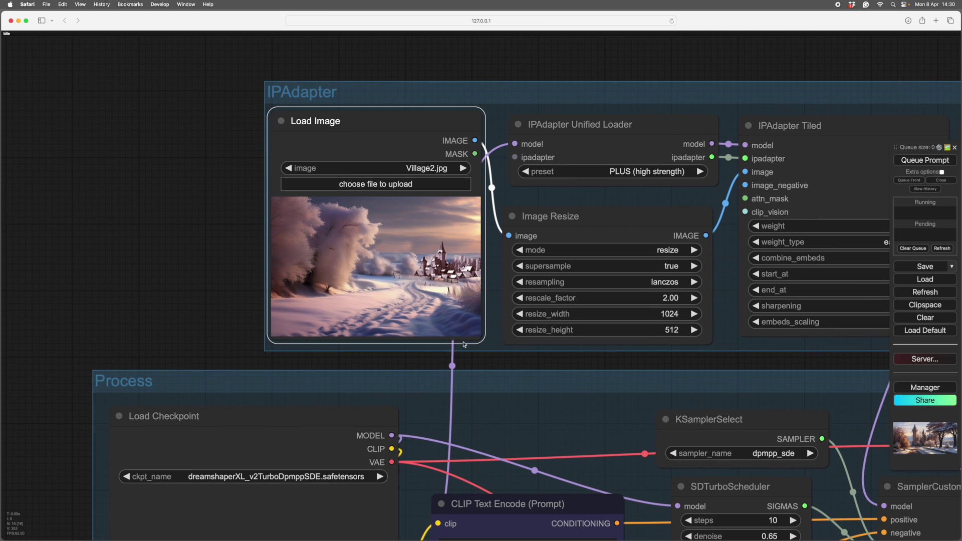
scroll(442, 333, down, 4)
drag(445, 327, 188, 325)
drag(741, 245, 700, 310)
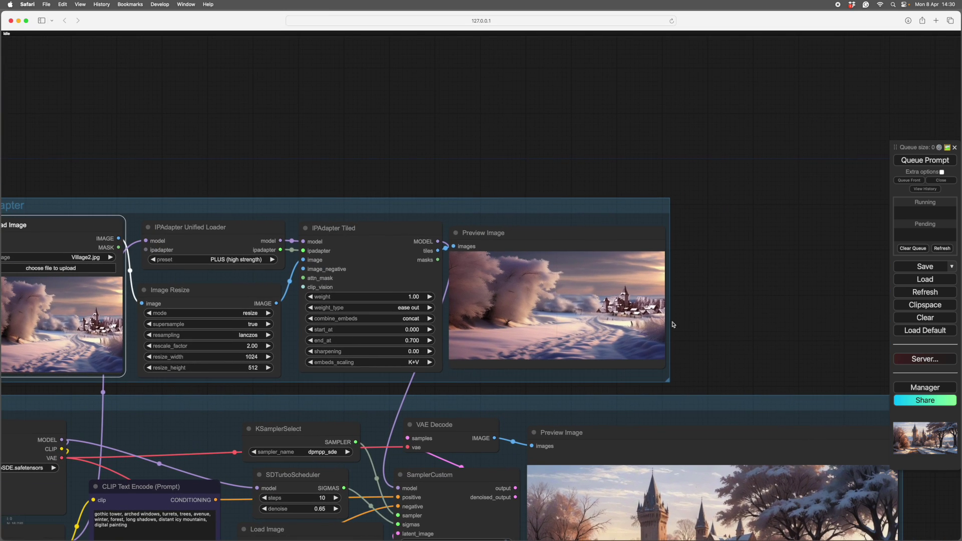
View each tile individually in the IPAdapter group's Preview Image node and return to the combined tile view
click(630, 311)
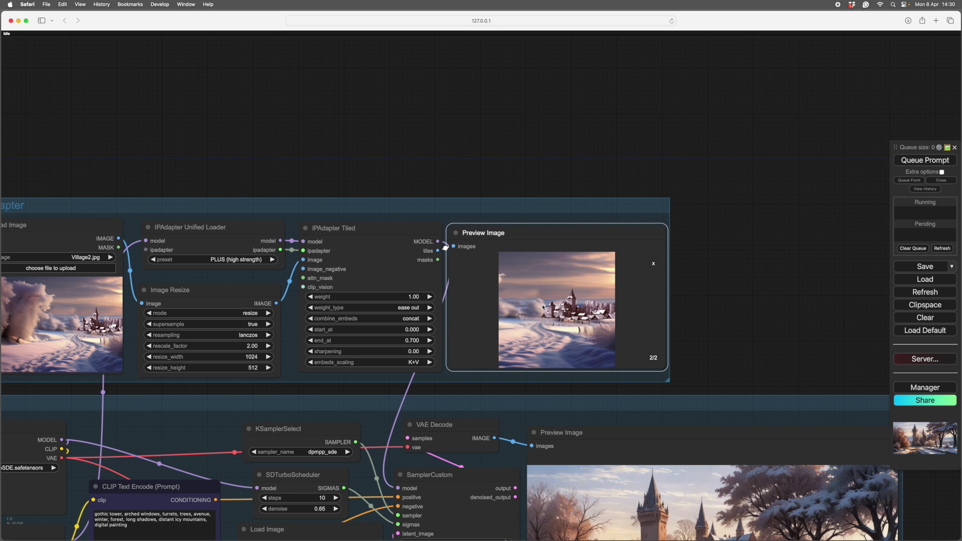
click(654, 358)
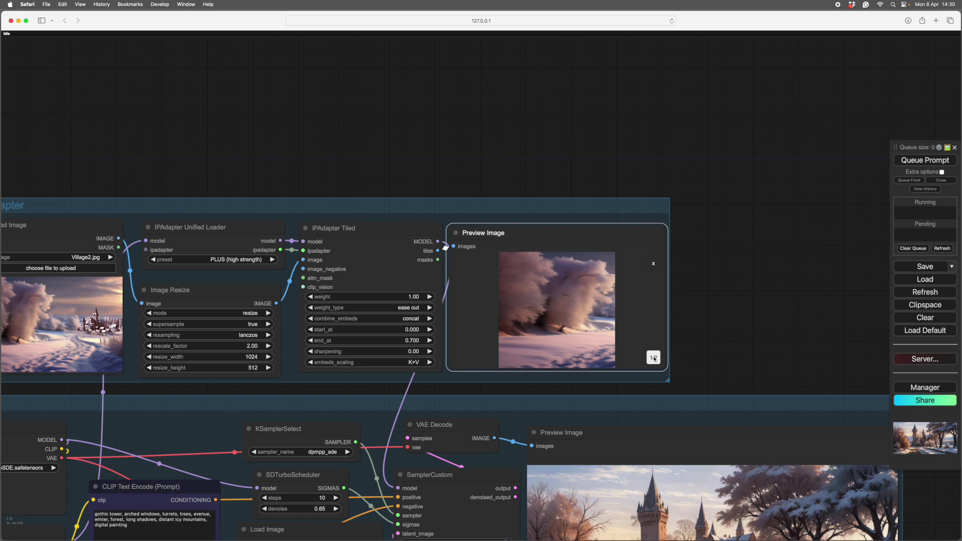
click(654, 358)
click(654, 359)
click(652, 264)
scroll(732, 313, down, 3)
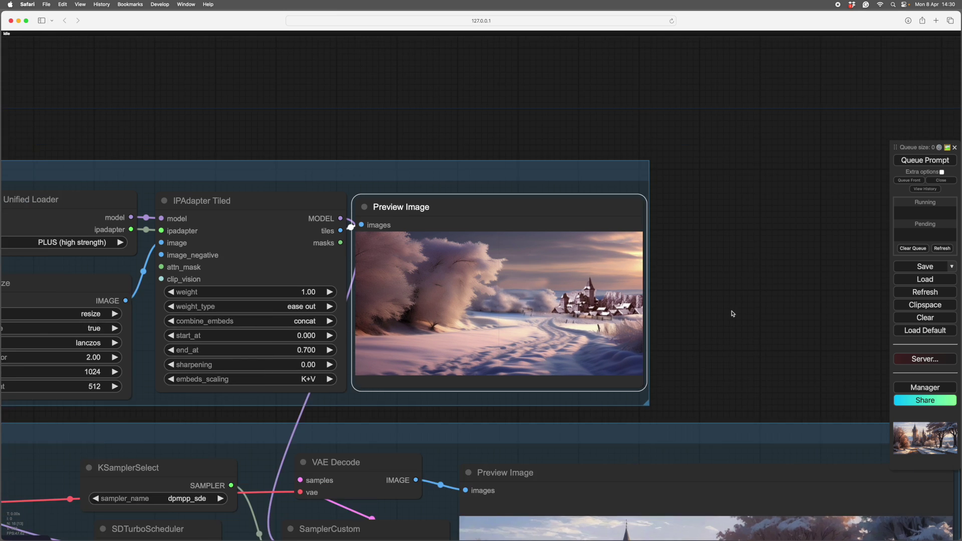
Inspect the castle scene generated from the village reference in the Process group's Preview Image node
scroll(732, 265, down, 2)
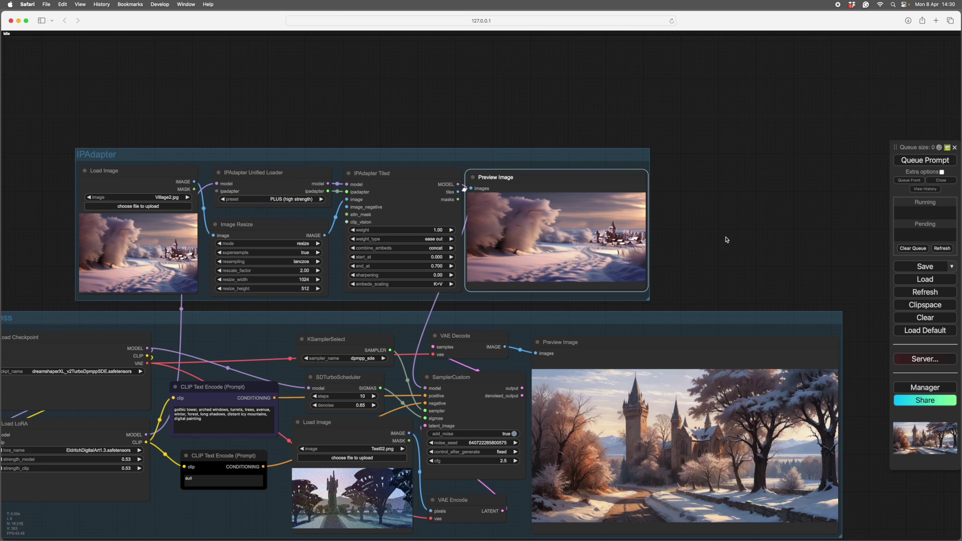
scroll(725, 236, down, 3)
scroll(504, 468, up, 5)
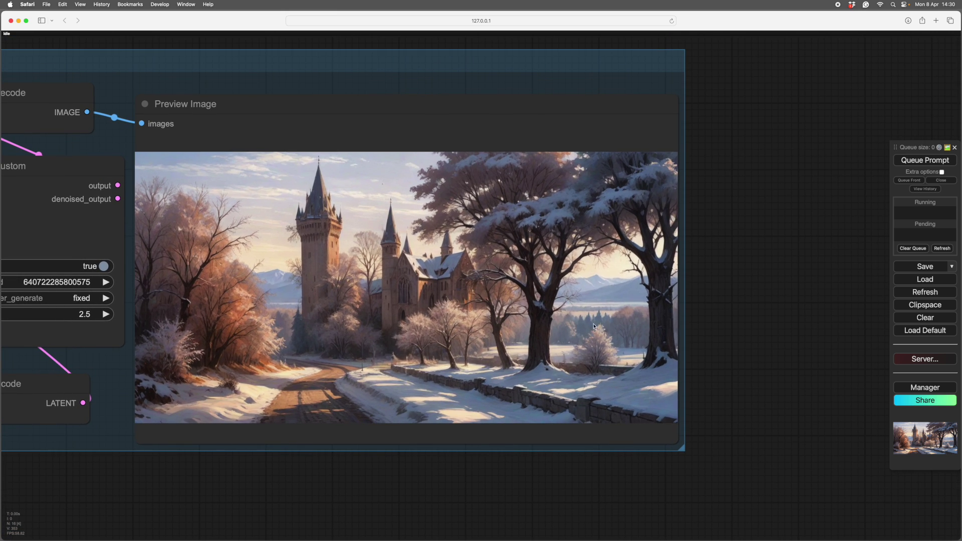
scroll(759, 311, up, 2)
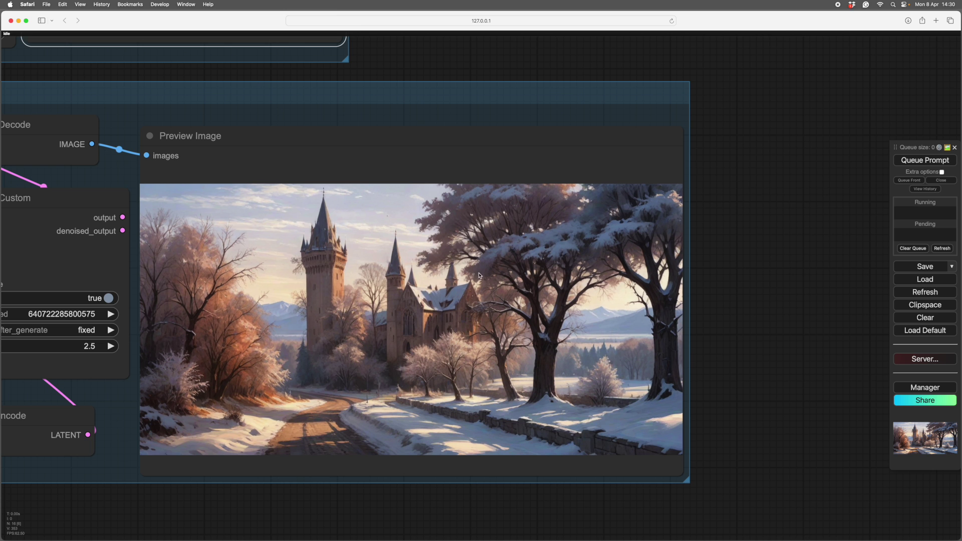
scroll(719, 276, up, 3)
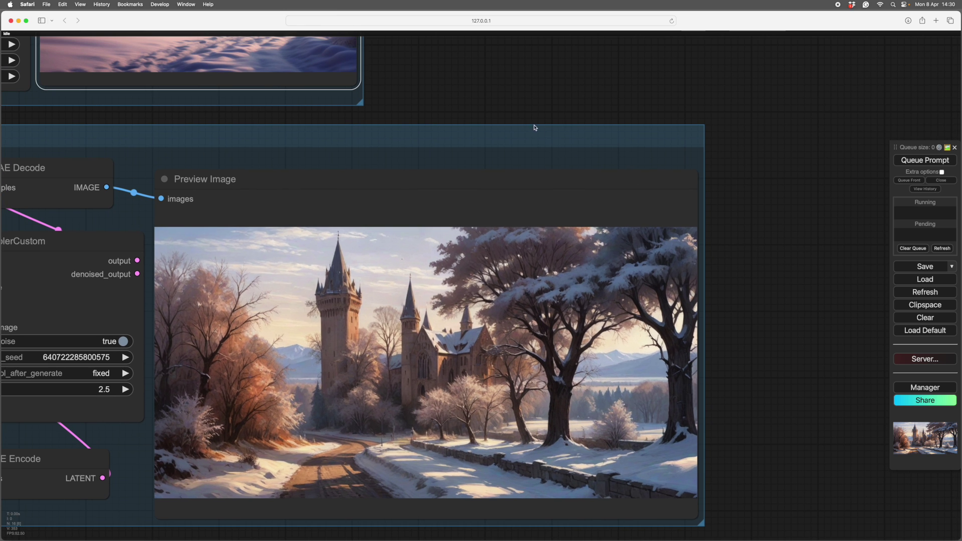
Compare the village reference tiles in the IPAdapter preview with the snow, trees and light of the generated castle scene
scroll(569, 137, up, 4)
scroll(642, 182, up, 4)
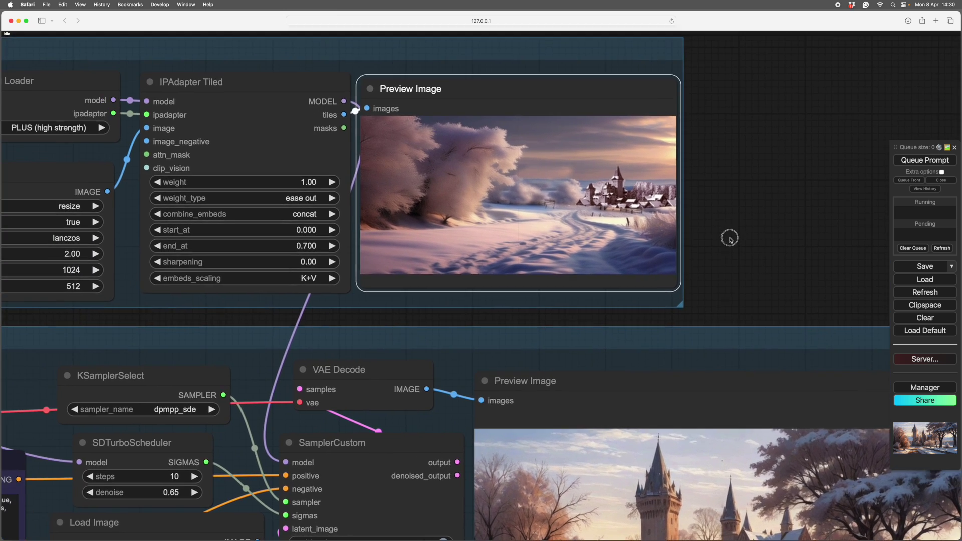
scroll(732, 236, up, 2)
scroll(745, 244, down, 5)
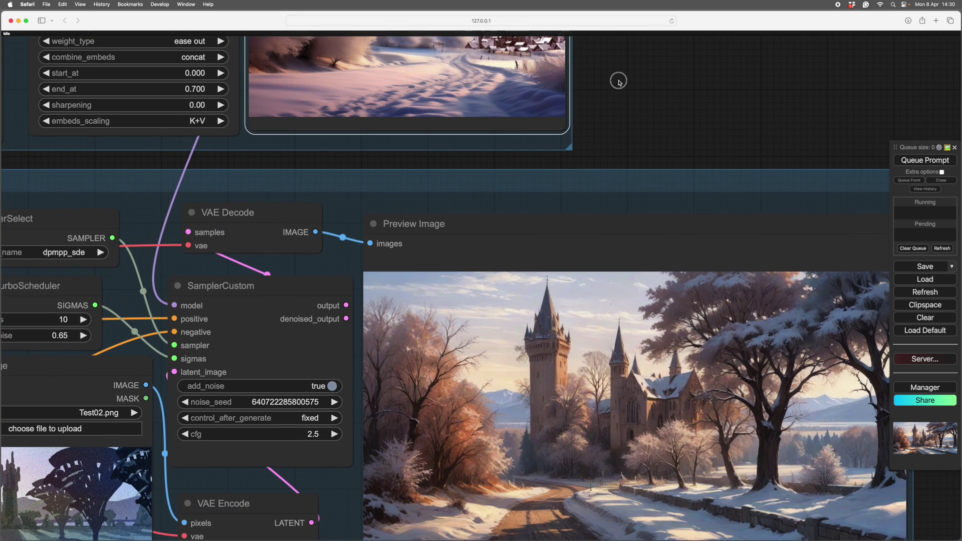
scroll(614, 60, right, 5)
drag(609, 46, 598, 38)
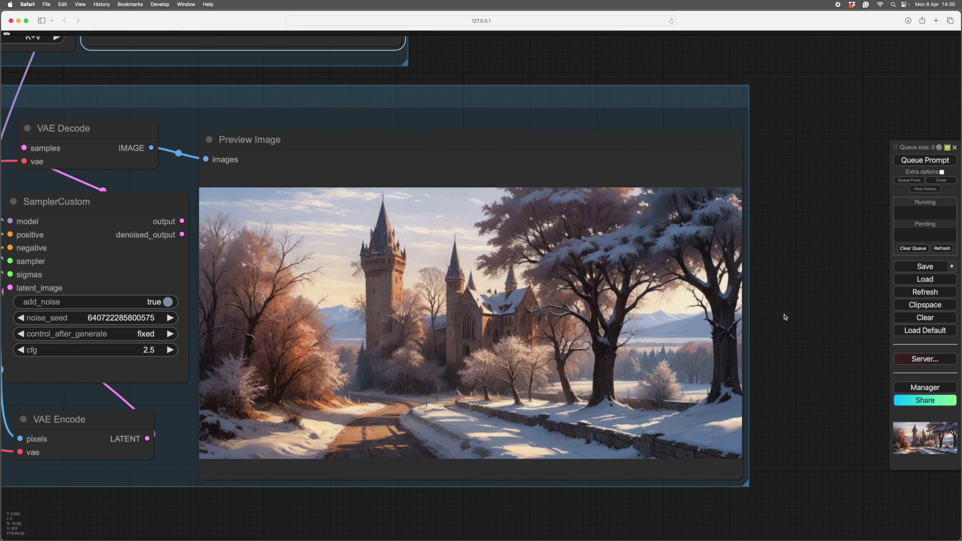
drag(786, 316, 784, 313)
drag(762, 212, 768, 281)
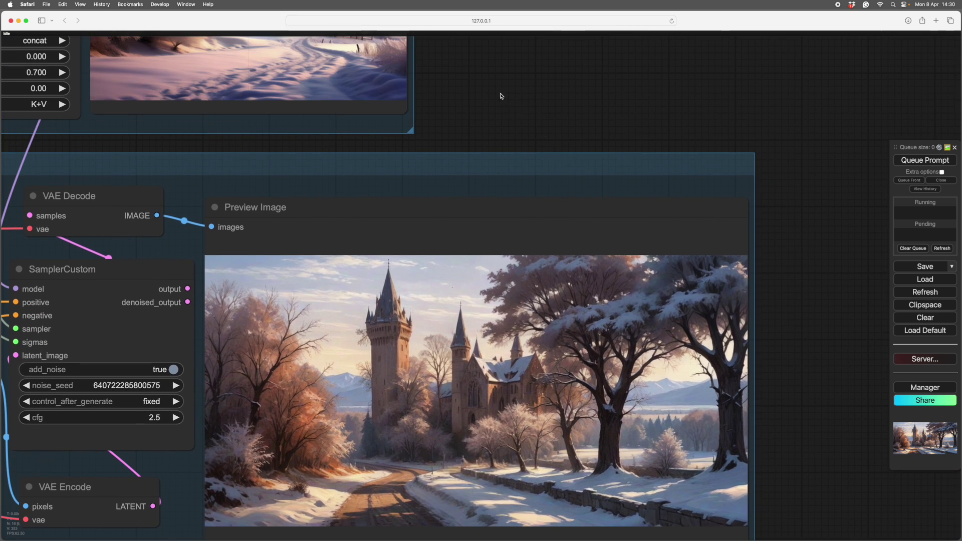
drag(505, 92, 566, 1)
drag(595, 66, 642, 247)
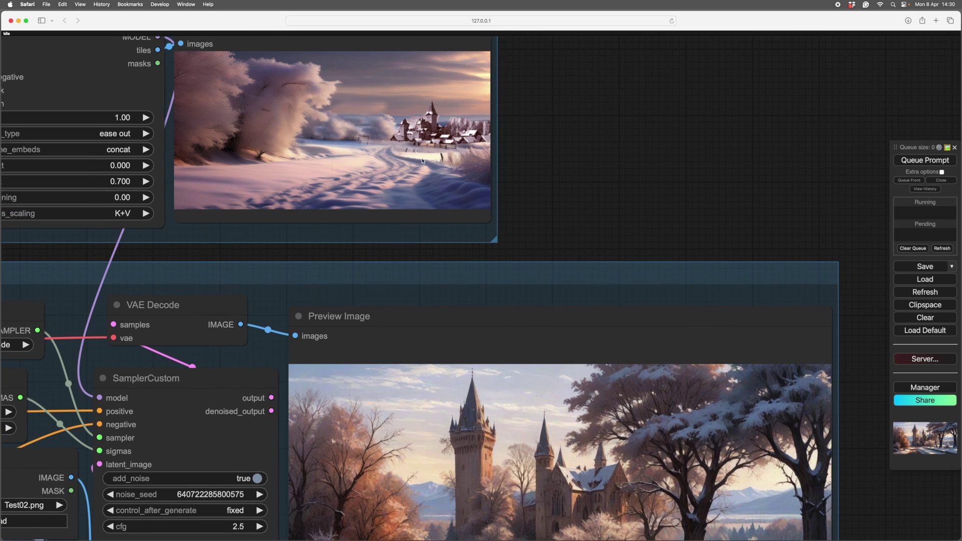
Examine the finished castle scene's towers, trees and snowy road up close
scroll(636, 150, down, 3)
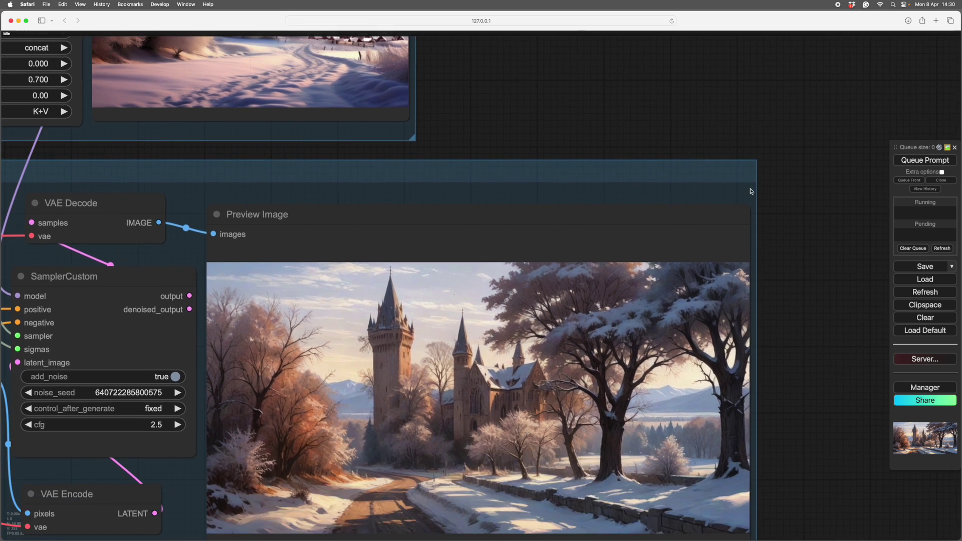
scroll(830, 225, down, 3)
scroll(830, 225, up, 3)
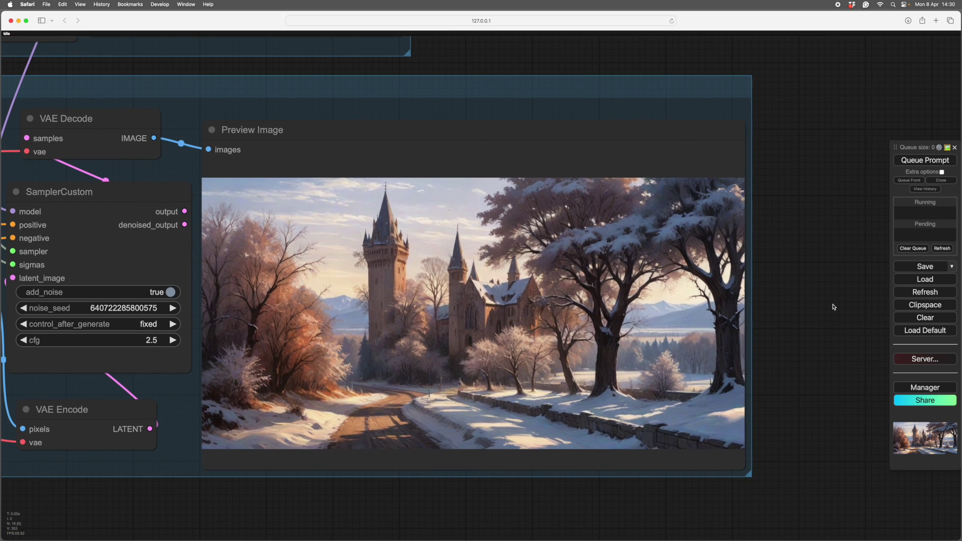
scroll(846, 370, down, 2)
scroll(834, 301, down, 1)
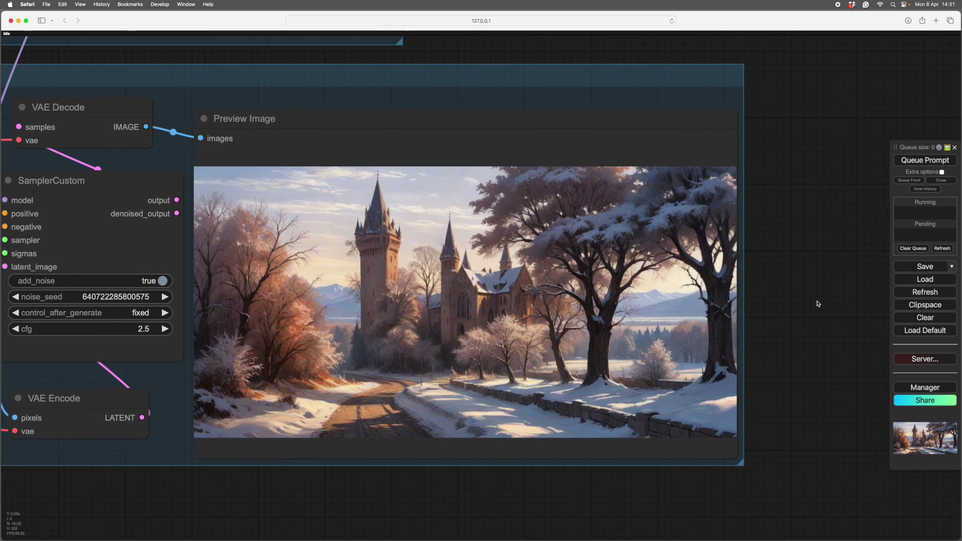
scroll(822, 298, up, 4)
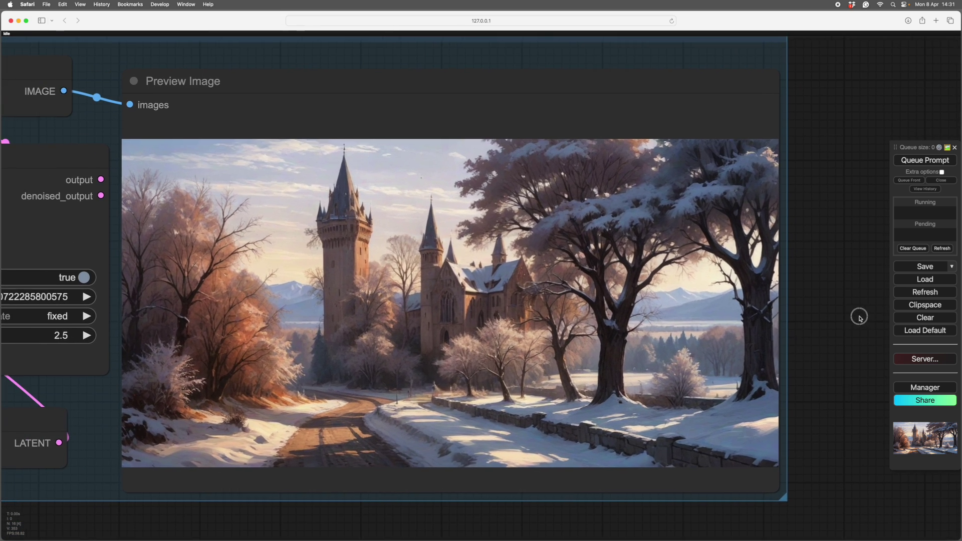
drag(803, 312, 830, 311)
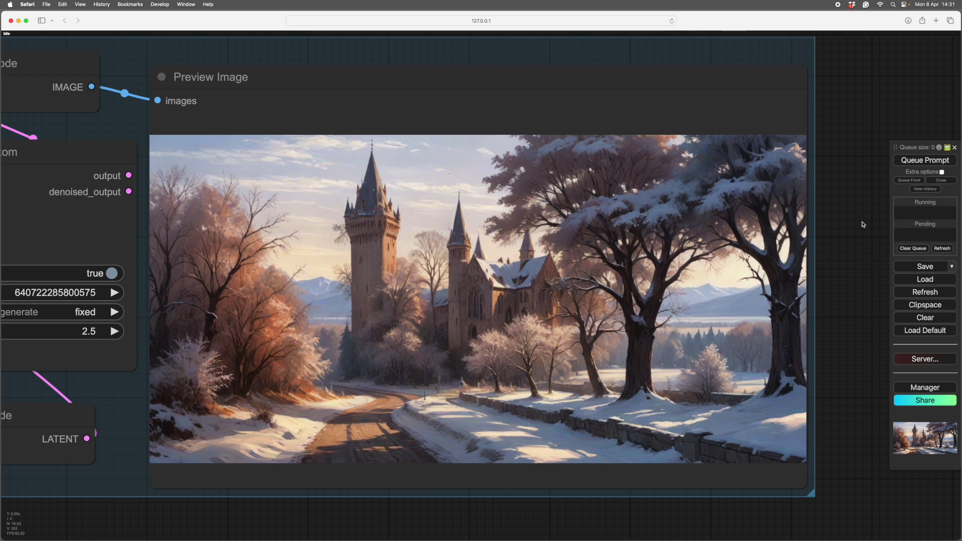
Line up the Process group's Preview Image node beside the Load Image node holding ComfyUI_temp_pdvkm_00022_.png for a side-by-side comparison
scroll(864, 220, down, 4)
drag(861, 233, 524, 257)
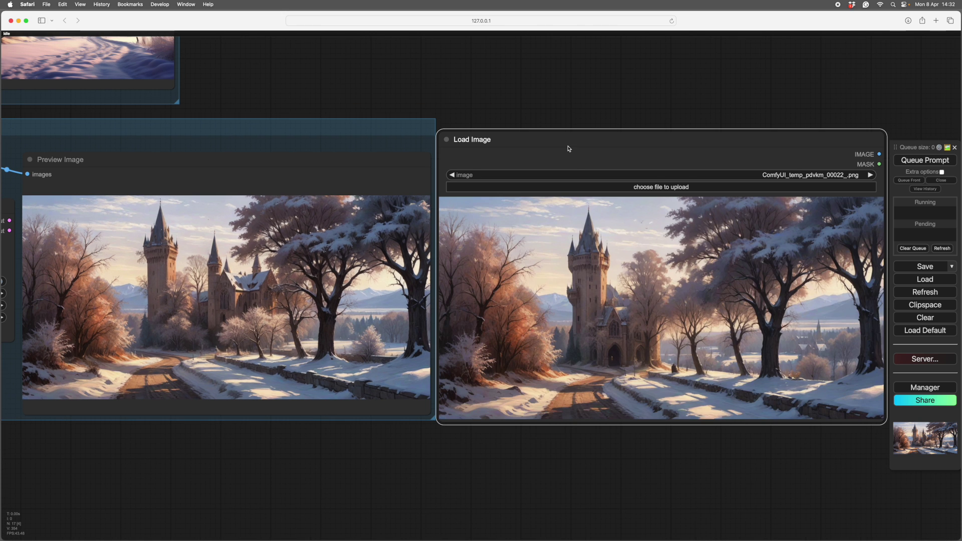
drag(567, 140, 566, 137)
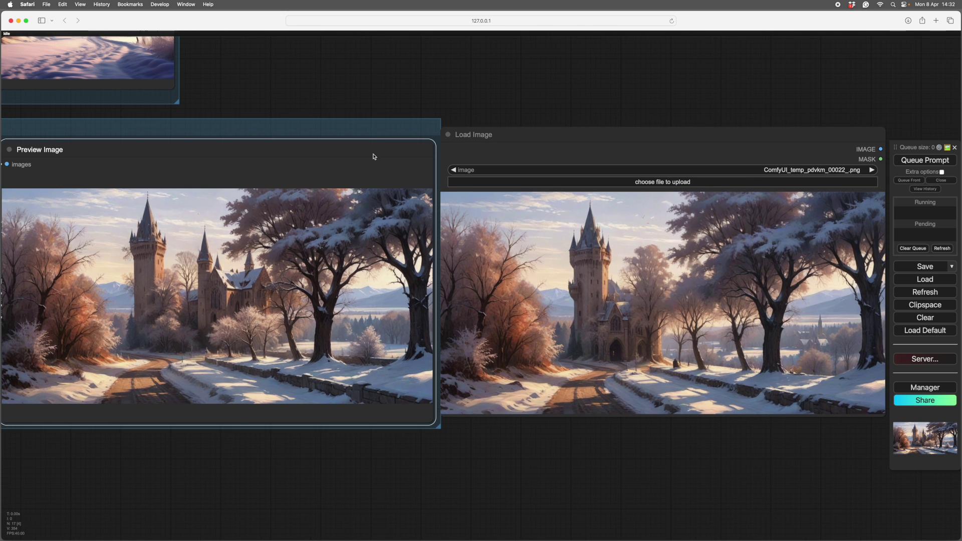
drag(373, 151, 370, 153)
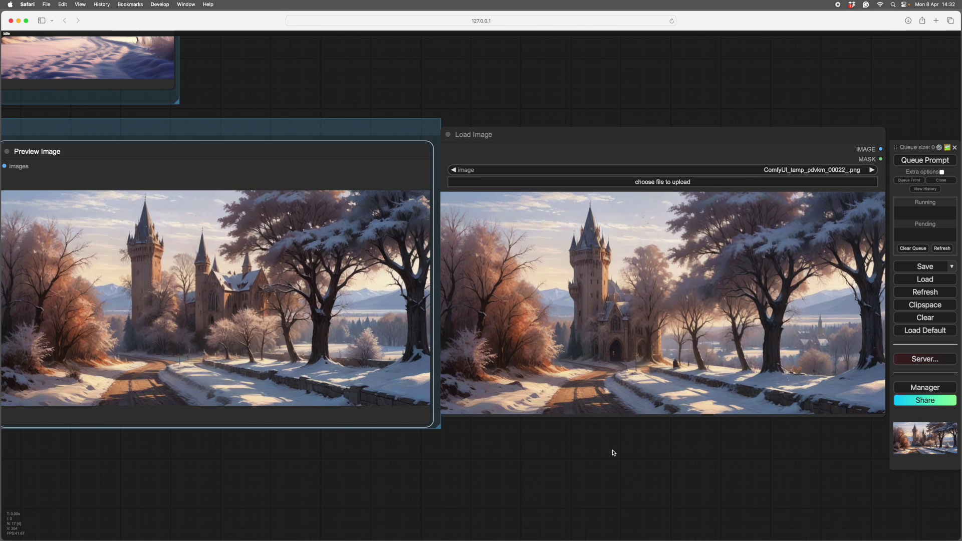
click(612, 451)
Compare the two castle images and review them alongside the complete IPAdapter and Process groups
scroll(588, 452, down, 2)
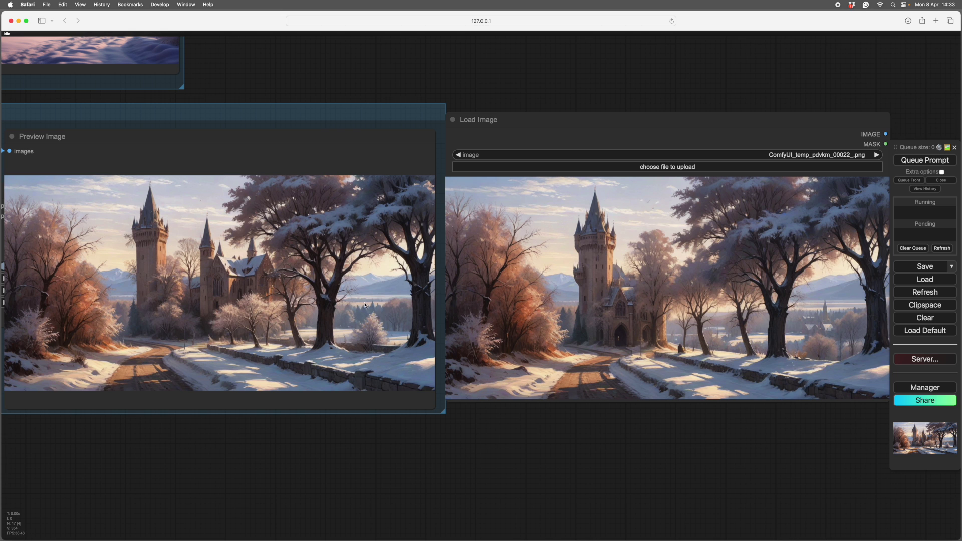
scroll(545, 463, down, 5)
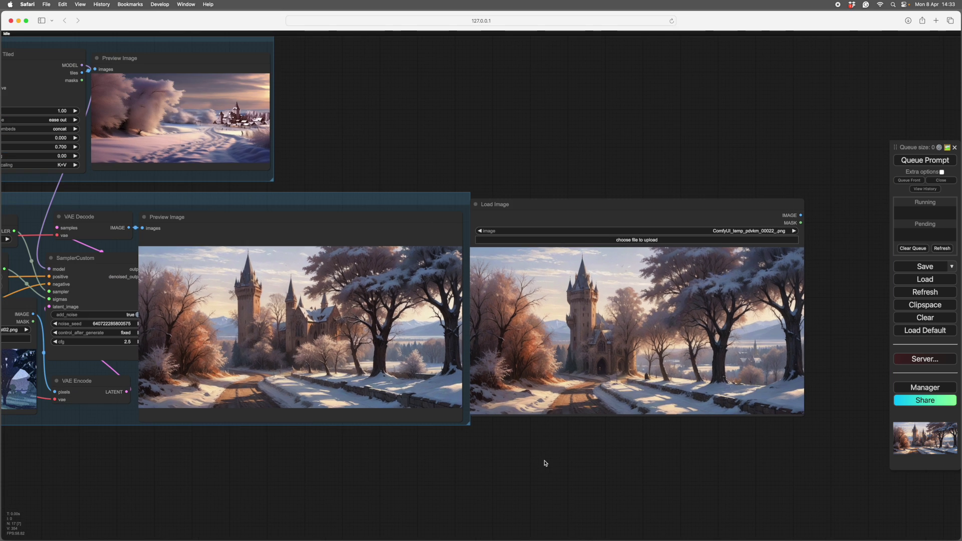
scroll(611, 446, down, 5)
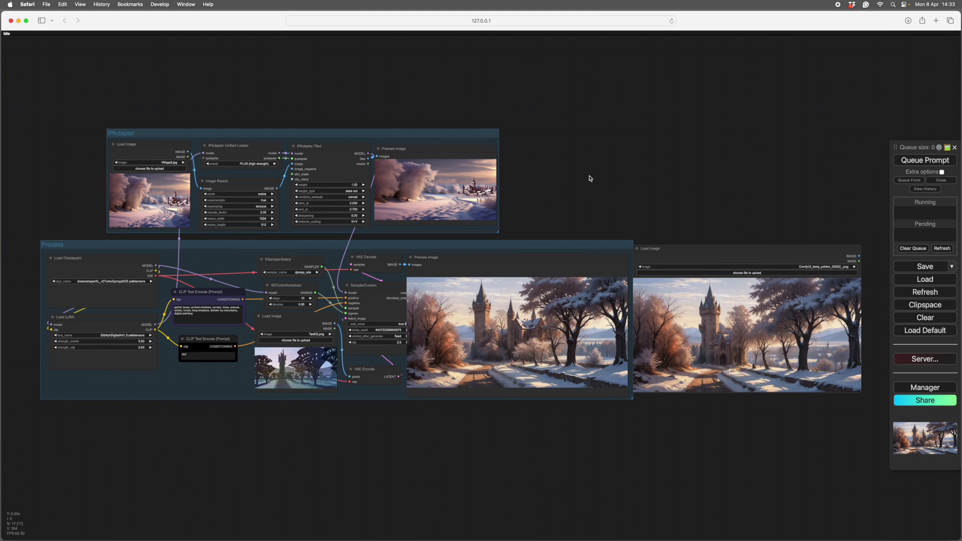
drag(587, 175, 642, 183)
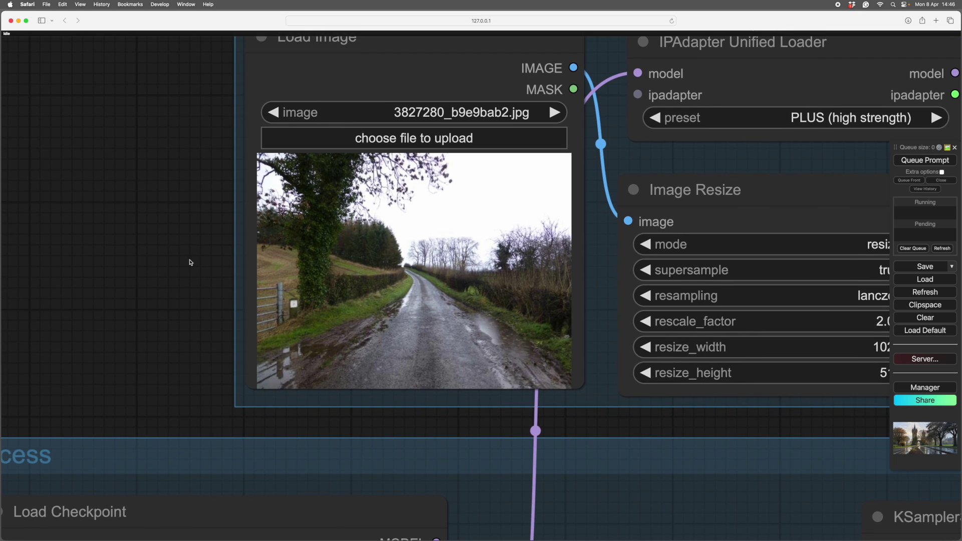
Examine the wet country road photo 3827280_b9e9bab2.jpg in the IPAdapter group's Load Image node
scroll(189, 260, up, 3)
drag(191, 257, 132, 264)
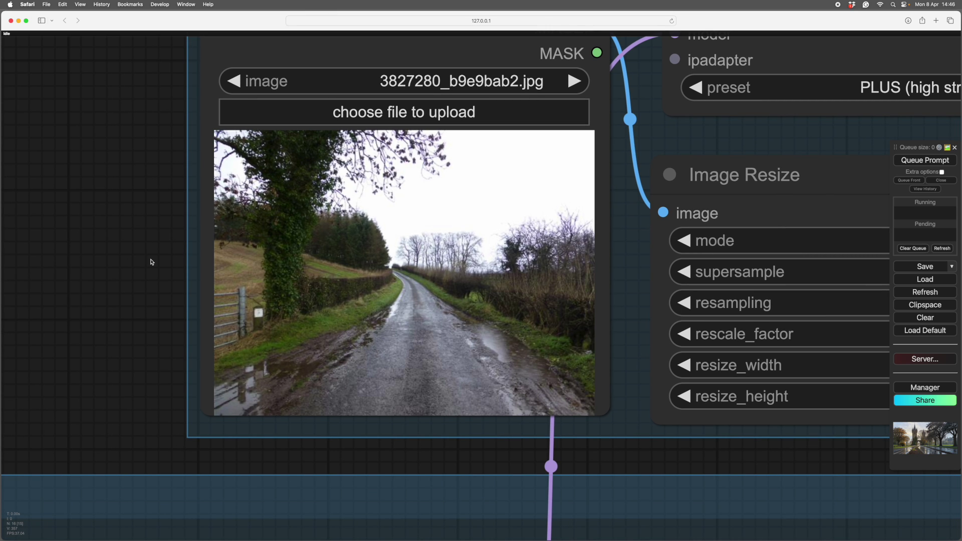
scroll(152, 262, down, 2)
scroll(150, 279, down, 1)
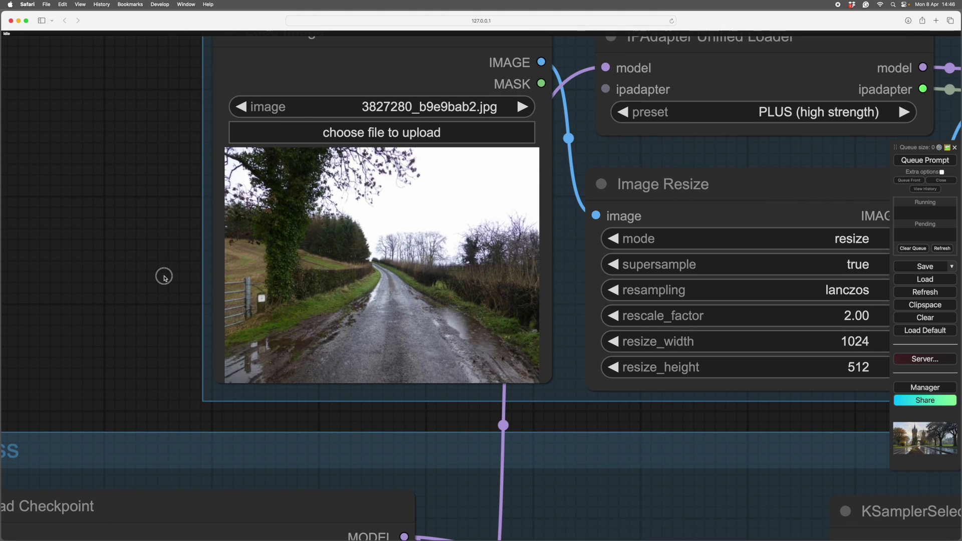
scroll(163, 276, up, 3)
drag(168, 275, 133, 268)
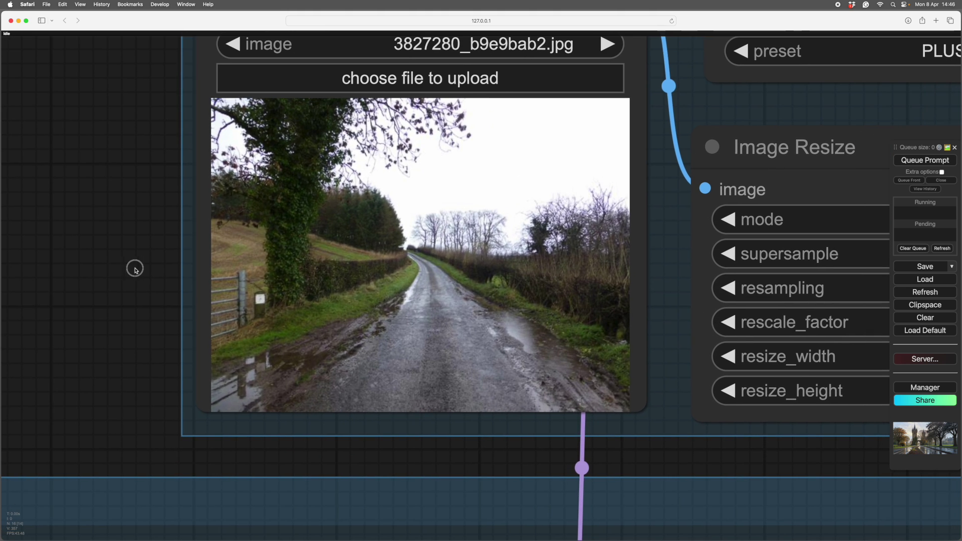
Follow the road photo through Image Resize and IPAdapter Tiled, checking its tiles in the connected Preview Image node
scroll(353, 400, down, 3)
drag(599, 443, 253, 369)
scroll(652, 460, down, 3)
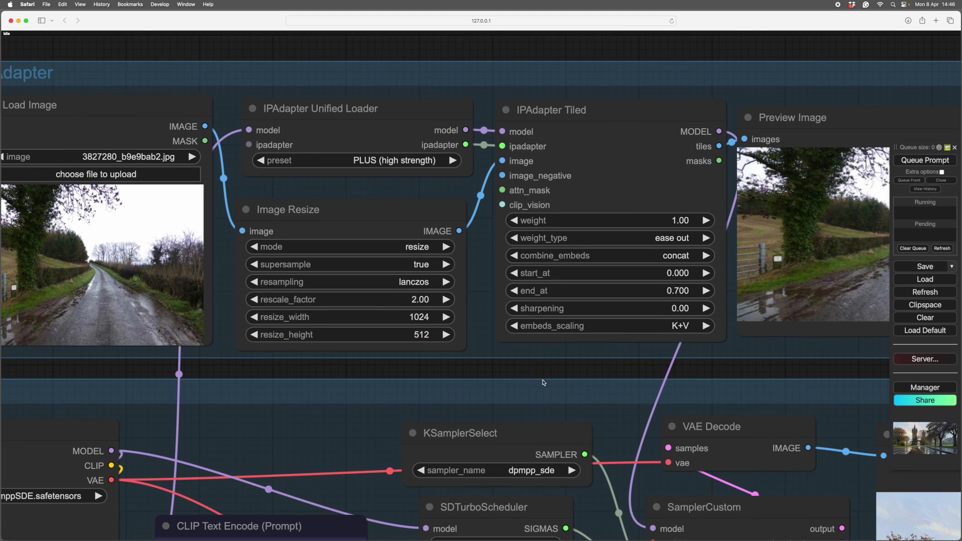
drag(548, 375, 276, 381)
drag(478, 378, 284, 412)
click(554, 328)
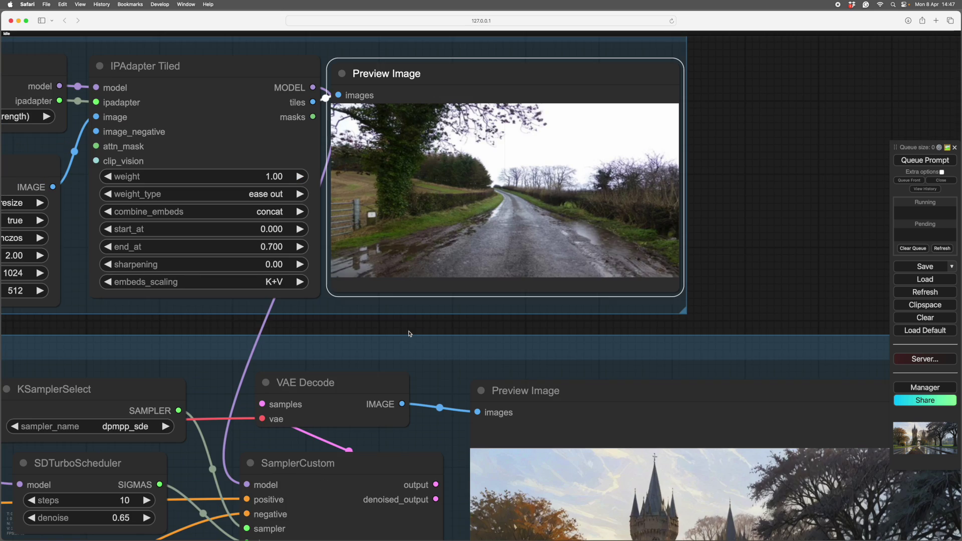
Read the positive and negative prompts in the Process group's two CLIP Text Encode nodes
drag(410, 333, 789, 275)
mouse_move(513, 279)
mouse_down()
mouse_move(655, 83)
mouse_move(801, 44)
mouse_up()
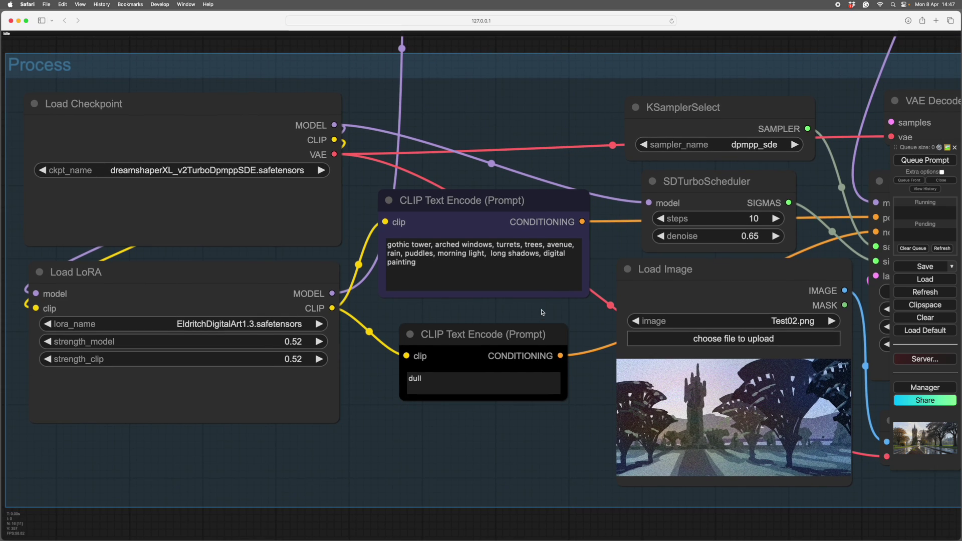
scroll(541, 303, up, 4)
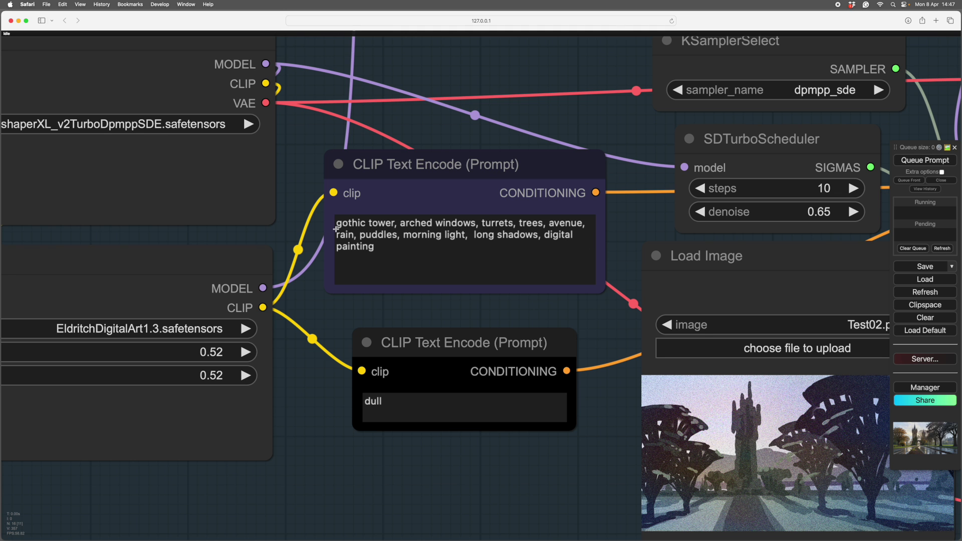
drag(573, 474, 600, 493)
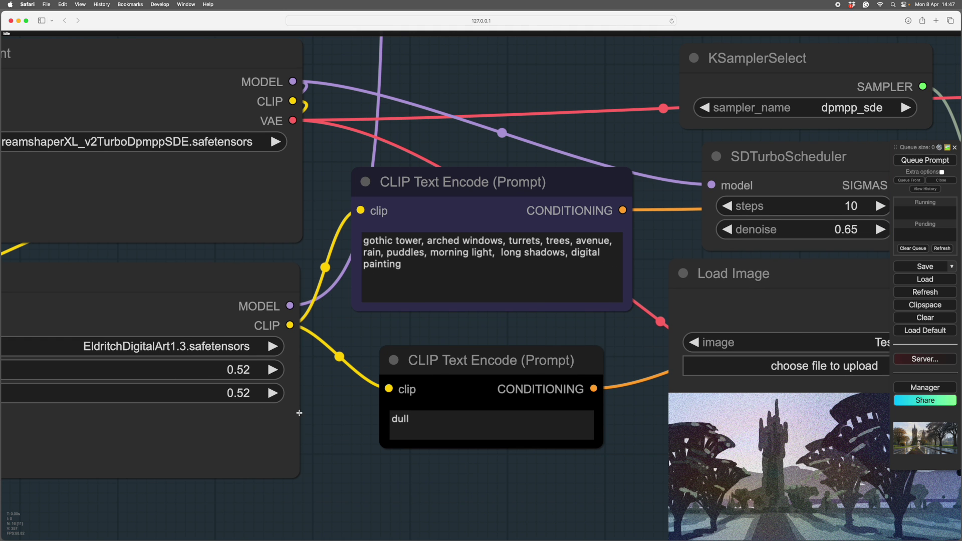
Examine the generated rainy castle scene in the Process group's Preview Image node, including its wet road, trees and distant building
drag(555, 514, 158, 363)
scroll(480, 363, up, 4)
scroll(160, 365, down, 4)
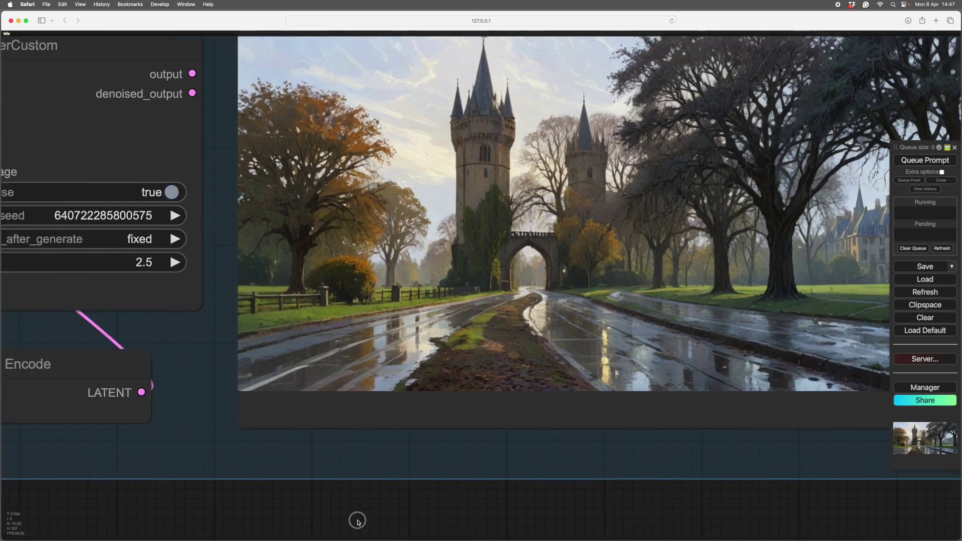
drag(357, 520, 281, 533)
drag(489, 527, 405, 540)
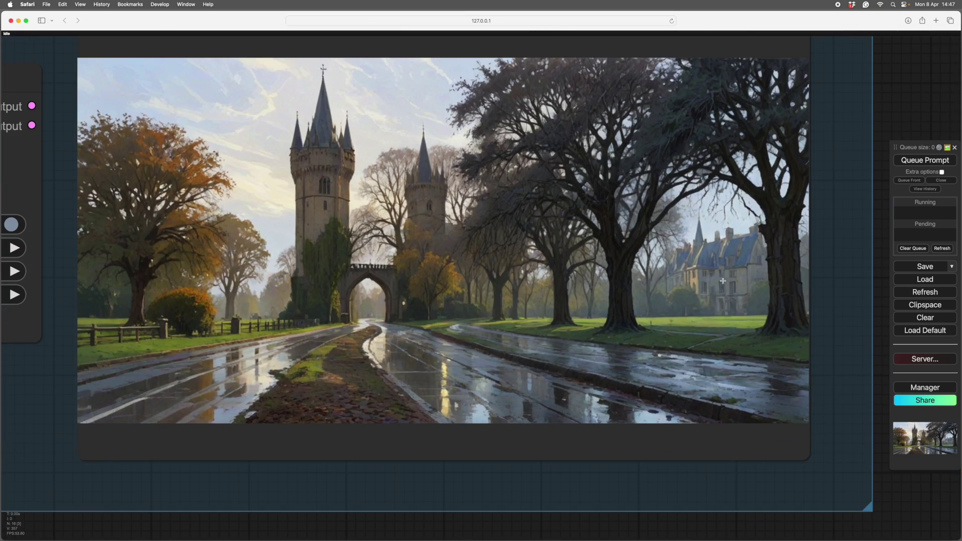
scroll(919, 122, down, 5)
scroll(786, 359, down, 3)
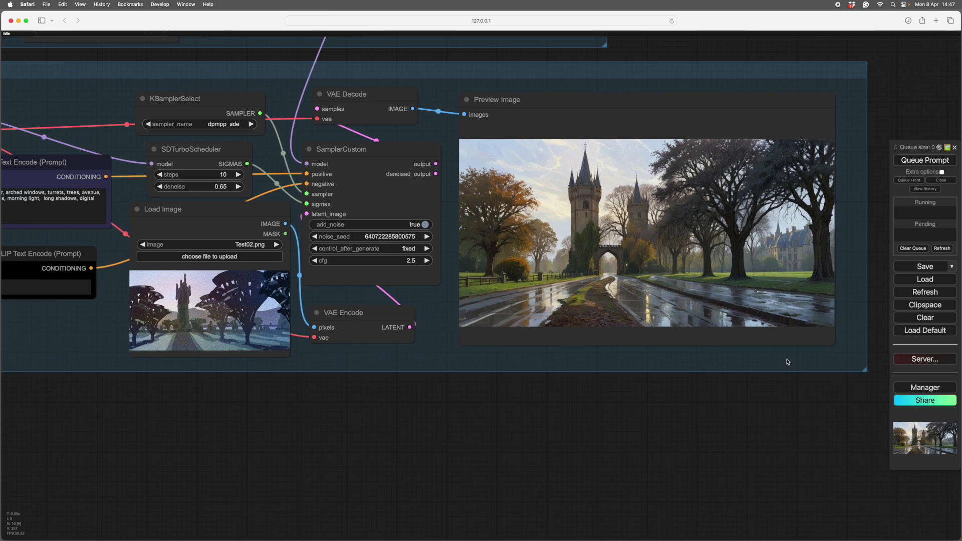
drag(732, 419, 756, 446)
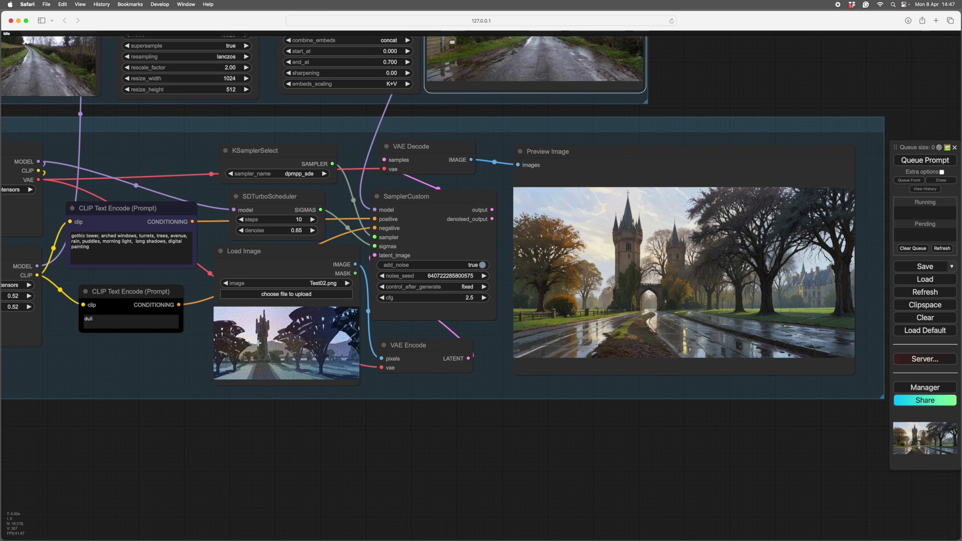
Compare the road photo in the IPAdapter group's Preview Image node with the generated castle scene below it
scroll(388, 453, up, 4)
scroll(388, 453, right, 3)
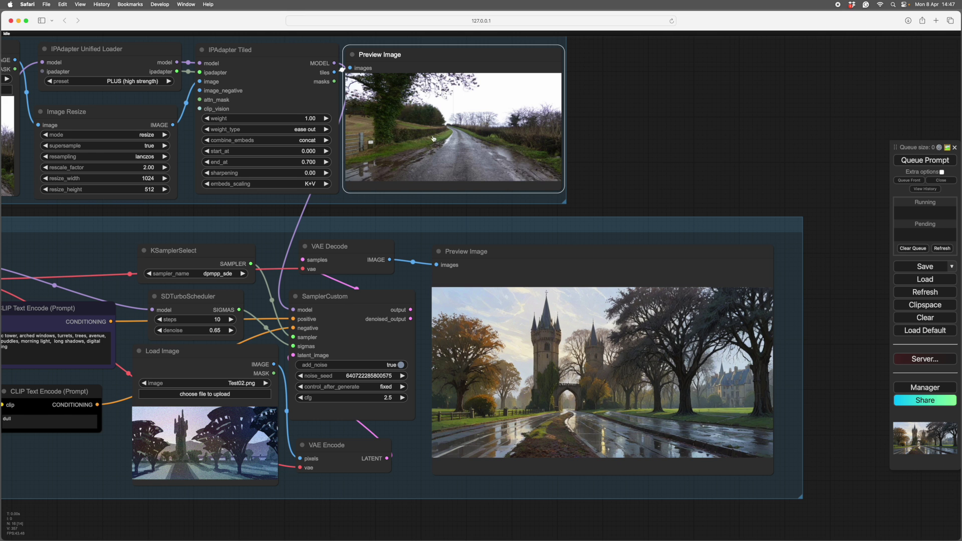
scroll(653, 204, up, 3)
scroll(653, 204, left, 1)
scroll(657, 203, up, 5)
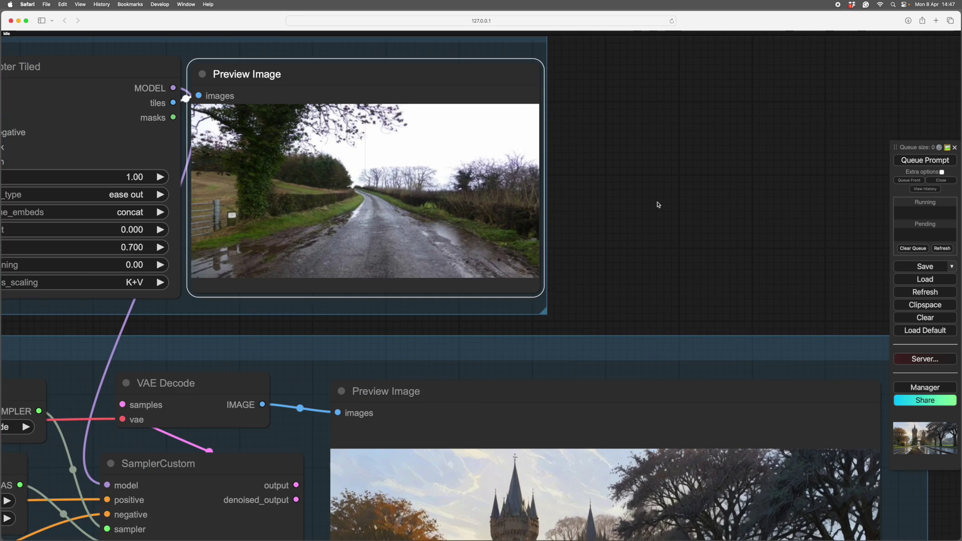
scroll(657, 204, down, 7)
Review the IPAdapter group from the road photo's Load Image node through the Image Resize settings to IPAdapter Tiled
drag(657, 204, 736, 186)
drag(41, 188, 7, 262)
scroll(111, 204, up, 5)
scroll(7, 262, down, 1)
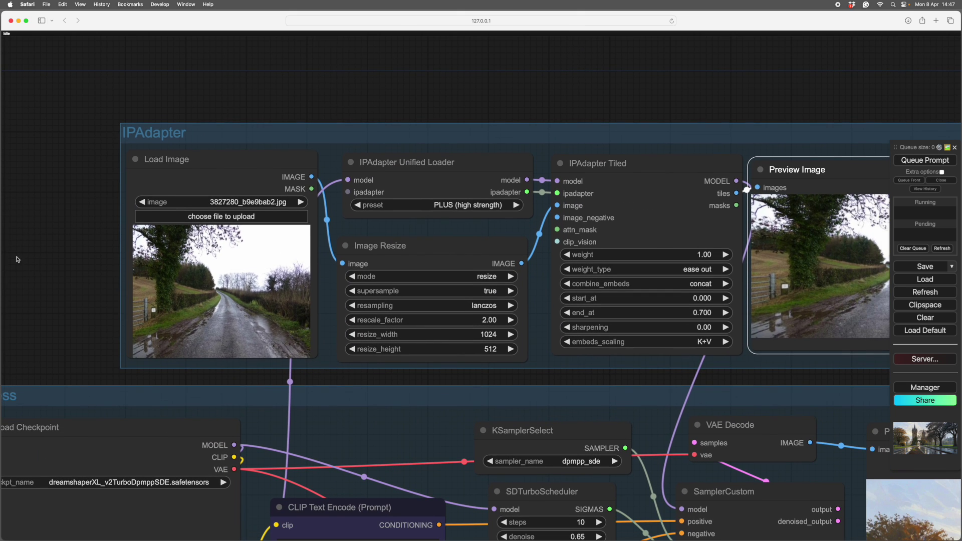
drag(553, 380, 589, 388)
scroll(594, 368, up, 6)
scroll(521, 389, down, 3)
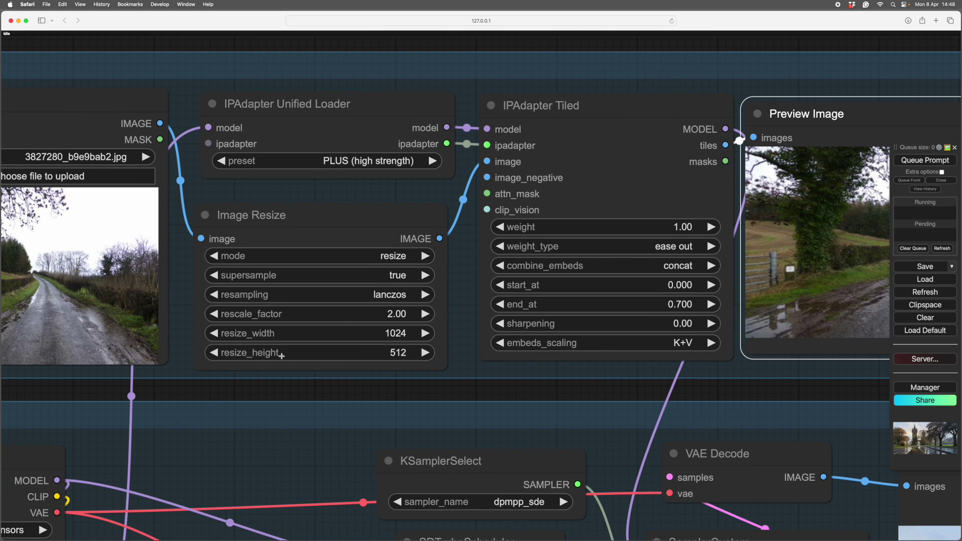
drag(450, 393, 291, 366)
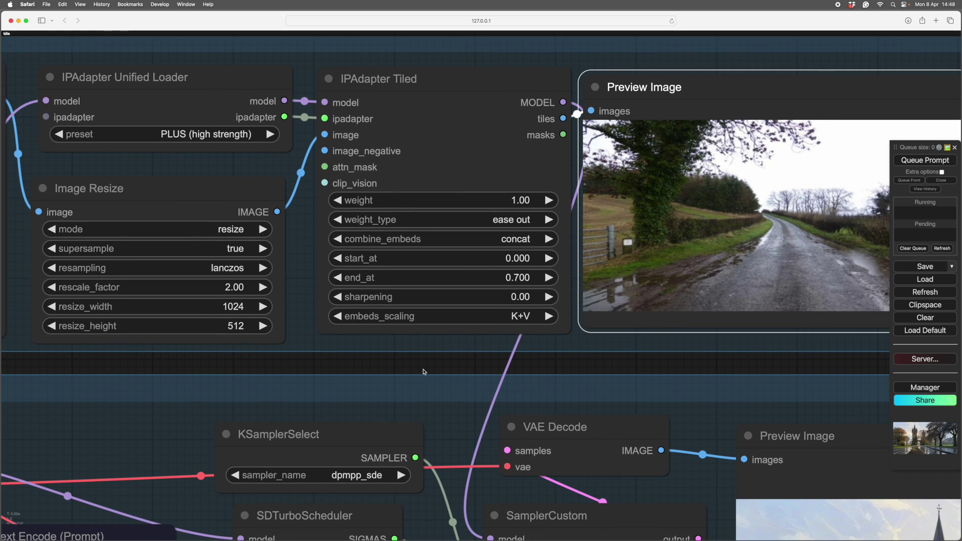
Review the IPAdapter group's road preview alongside the sampler nodes and generated image in the Process group
drag(424, 370, 661, 421)
drag(392, 420, 300, 389)
drag(494, 390, 170, 404)
scroll(661, 278, down, 6)
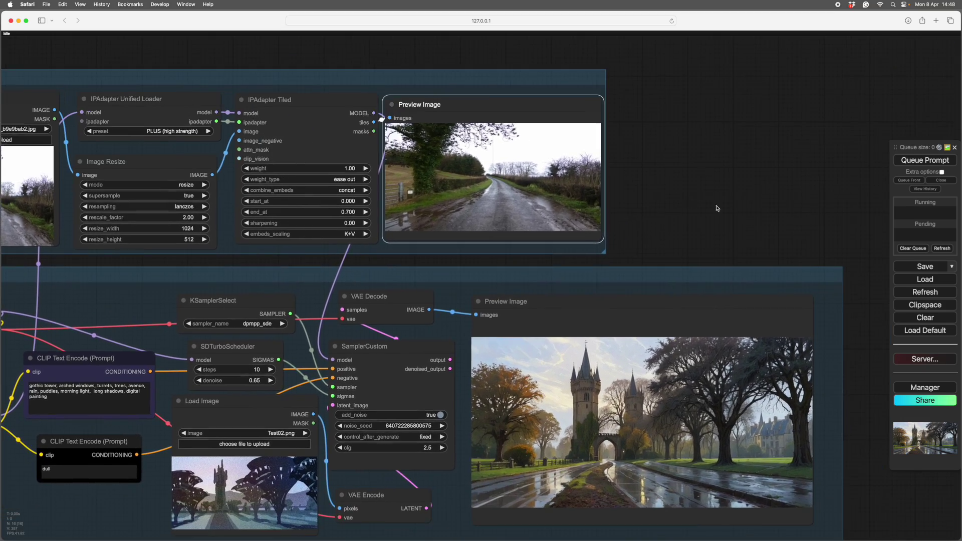
scroll(718, 208, up, 5)
scroll(845, 274, down, 3)
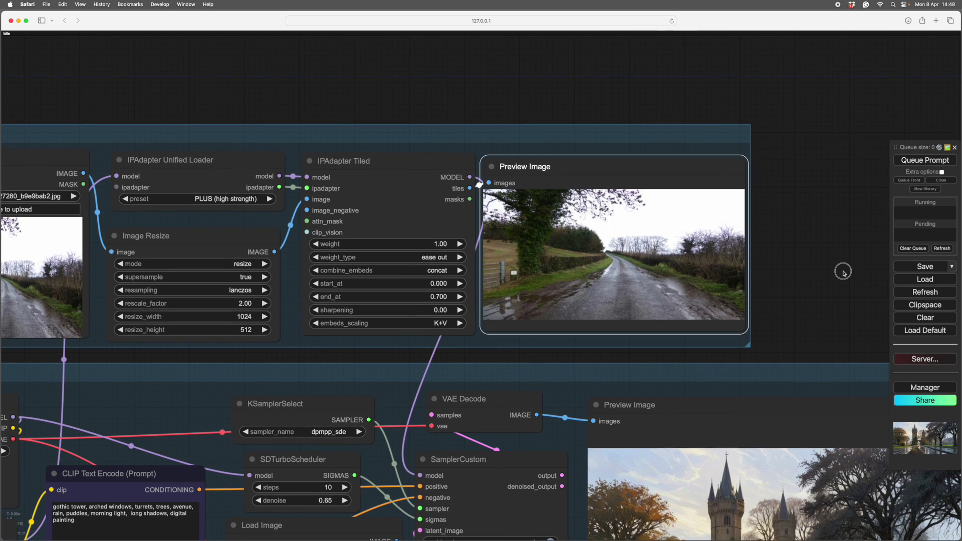
drag(845, 274, 810, 243)
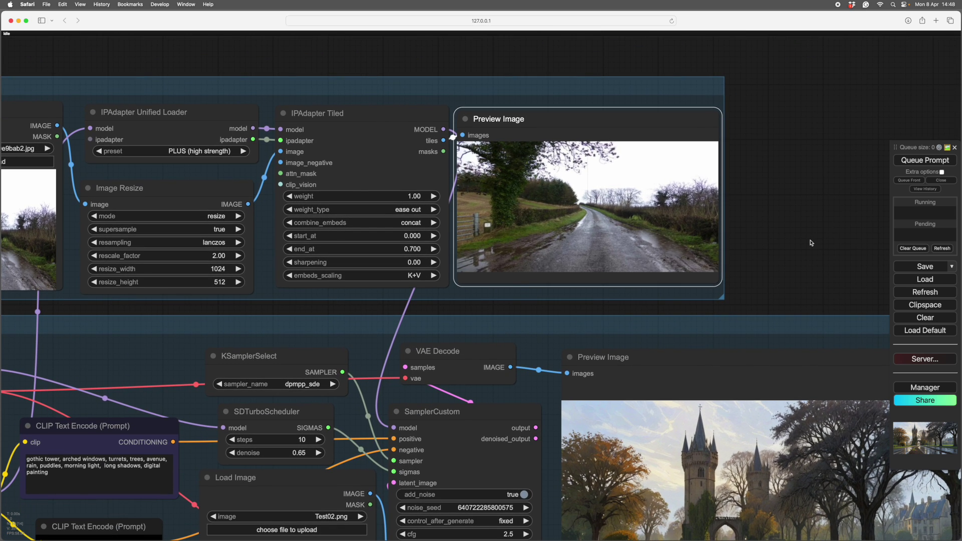
scroll(811, 243, down, 3)
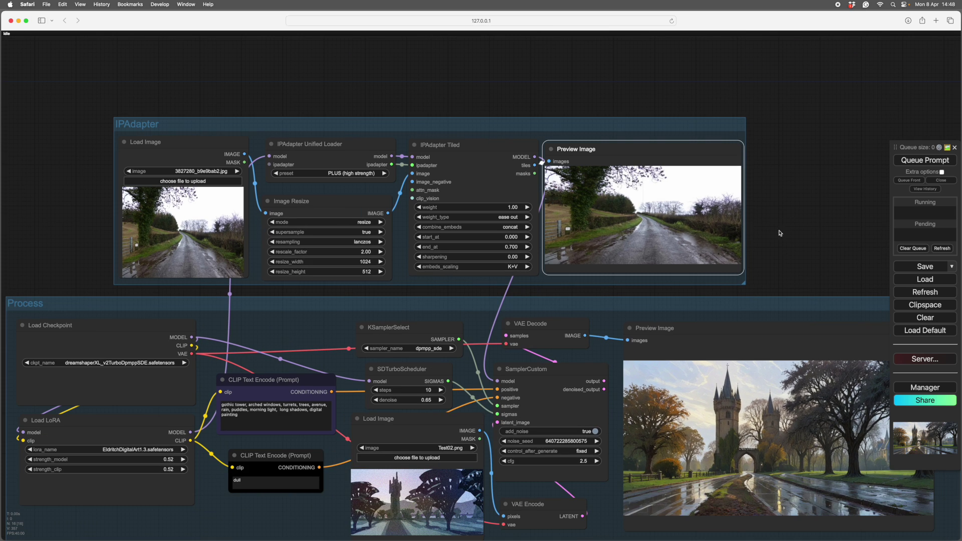
Inspect the IPAdapter Tiled node's inputs and weight settings together with its connected tiles preview
scroll(813, 227, up, 5)
drag(787, 229, 898, 262)
drag(338, 64, 425, 72)
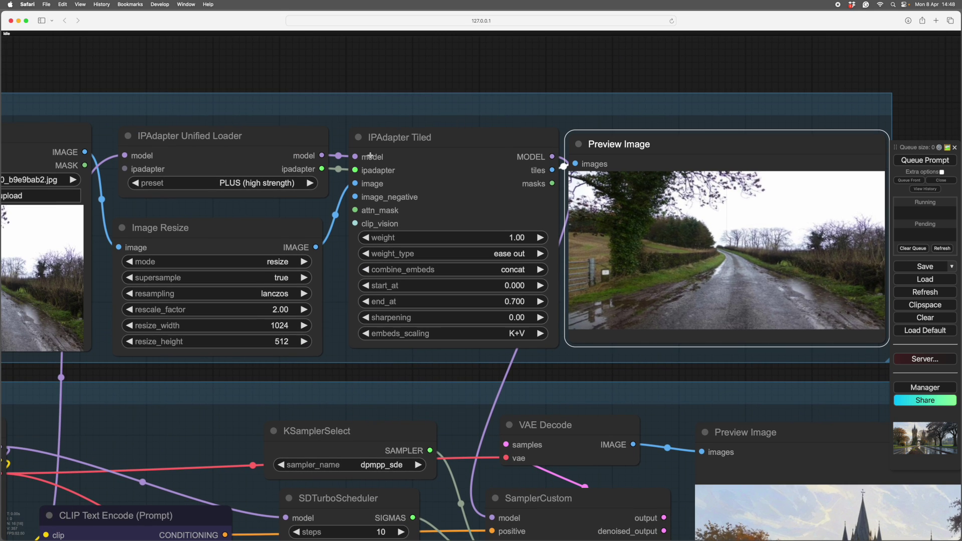
scroll(468, 47, right, 6)
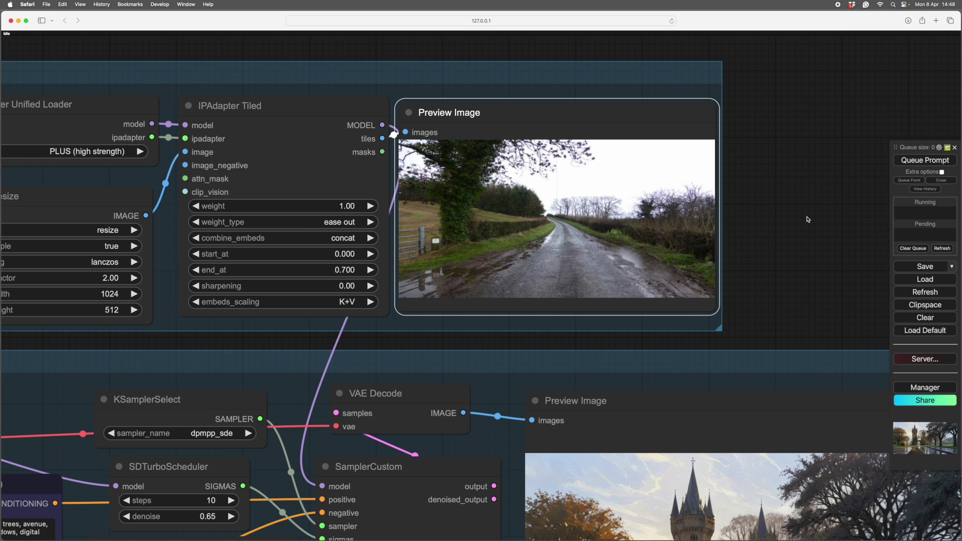
scroll(812, 219, down, 8)
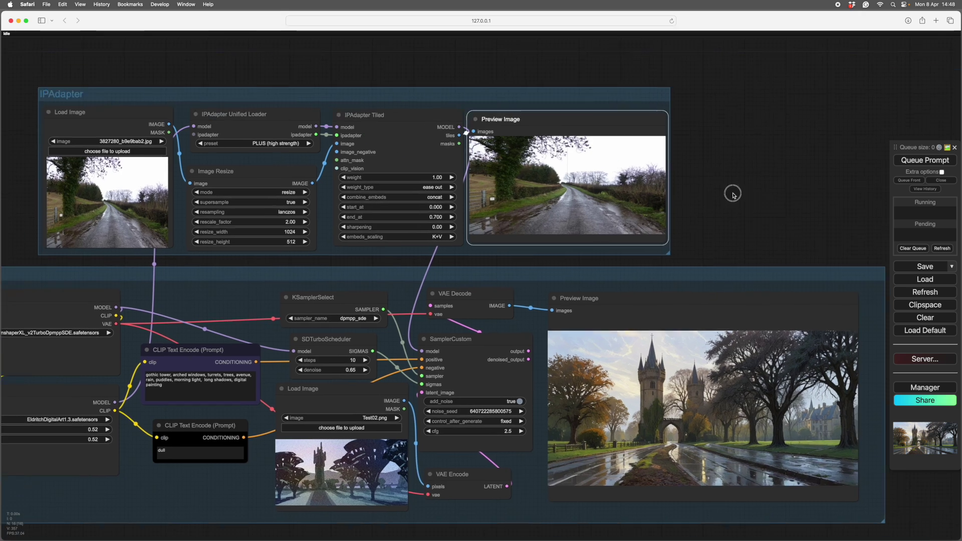
Inspect the finished castle image up close in the Process group's Preview Image node
scroll(713, 189, right, 4)
scroll(721, 180, up, 5)
scroll(676, 130, down, 5)
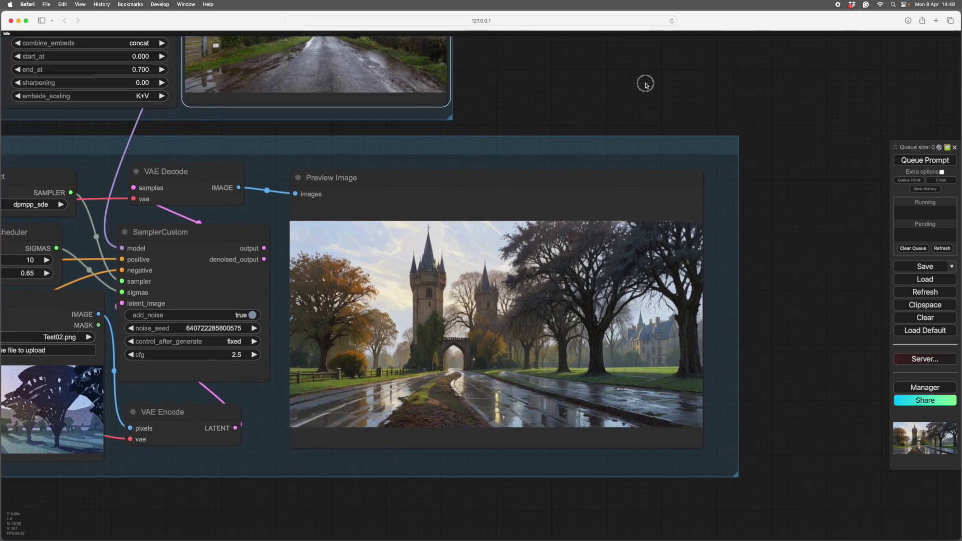
mouse_move(786, 286)
mouse_down()
mouse_move(788, 277)
mouse_move(794, 284)
mouse_up()
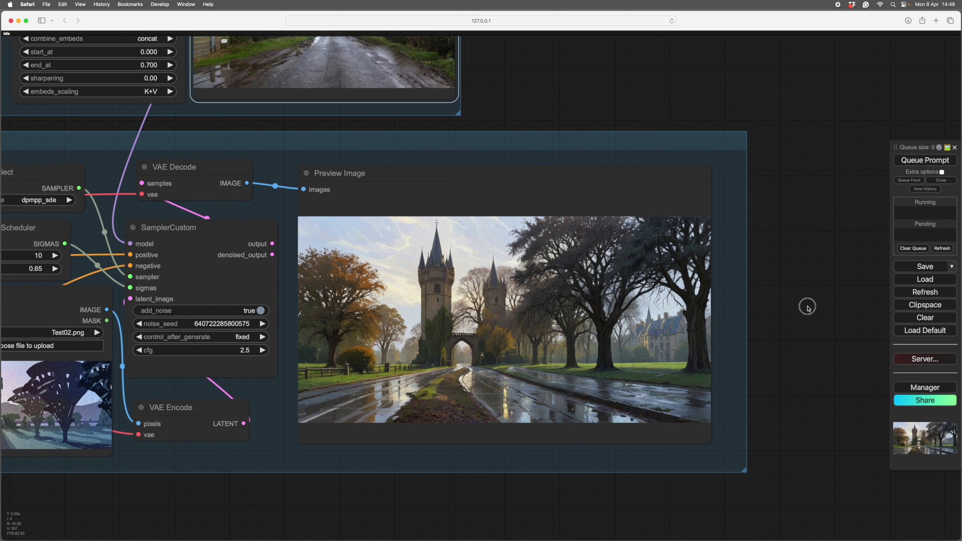
scroll(816, 314, up, 3)
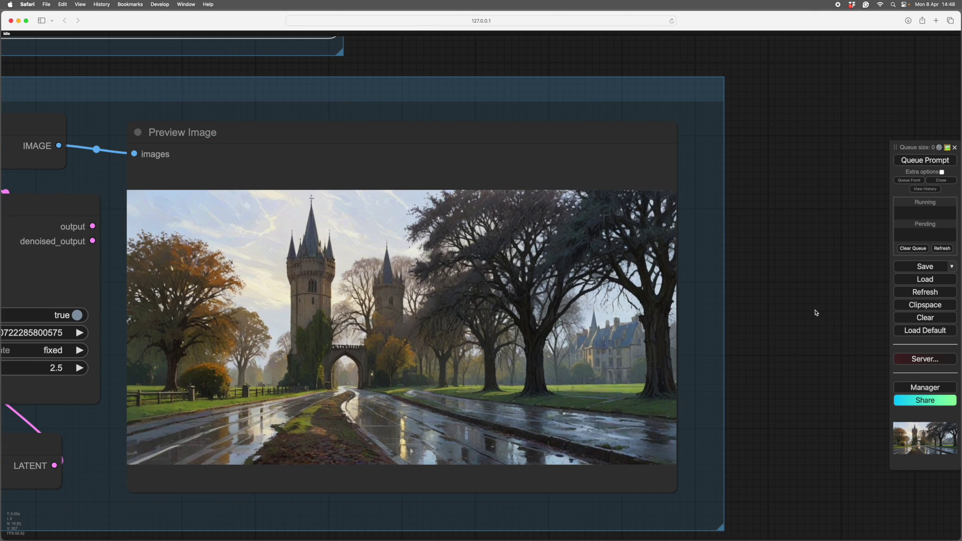
scroll(815, 314, left, 10)
scroll(815, 313, down, 4)
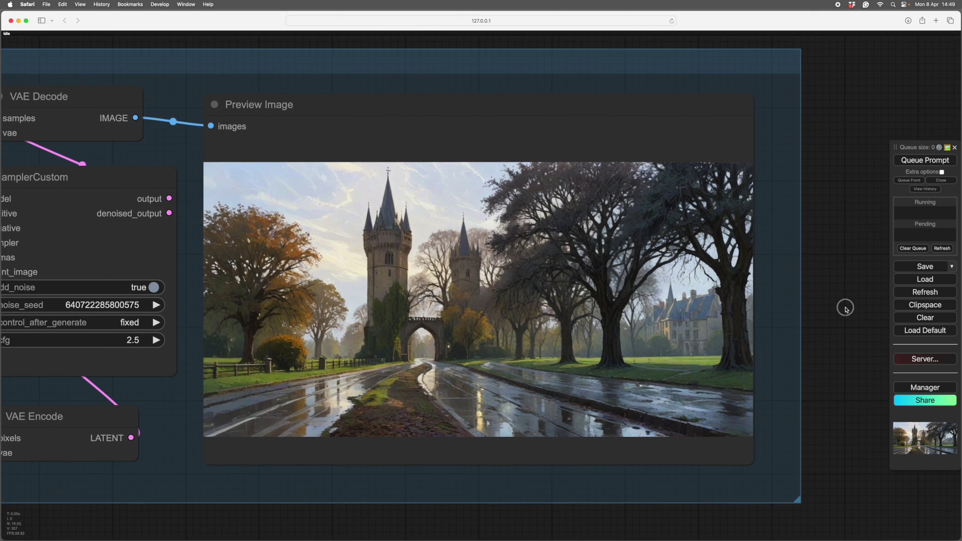
Compare the generated castle image with the rough Test02.png painting and the SamplerCustom settings in the Process group
scroll(845, 310, down, 2)
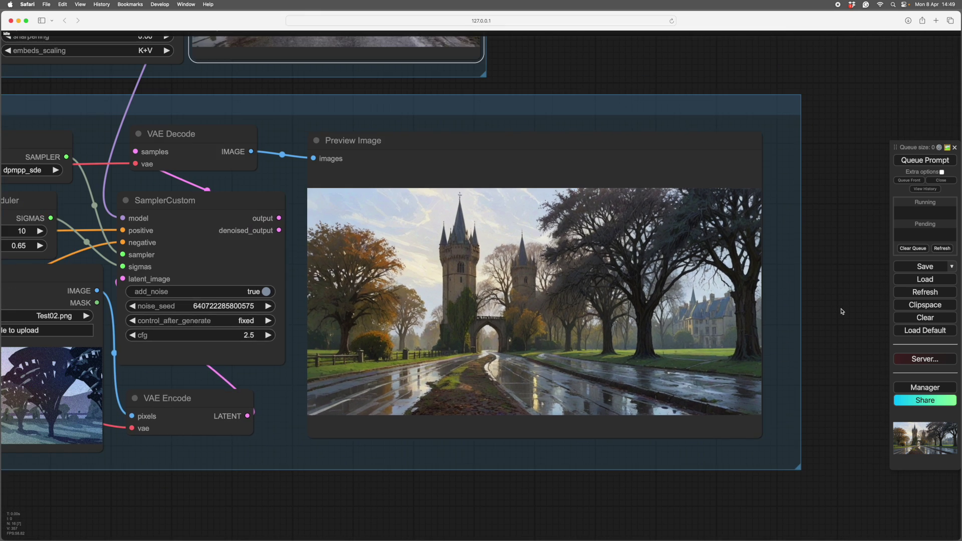
scroll(807, 304, right, 4)
scroll(807, 304, down, 1)
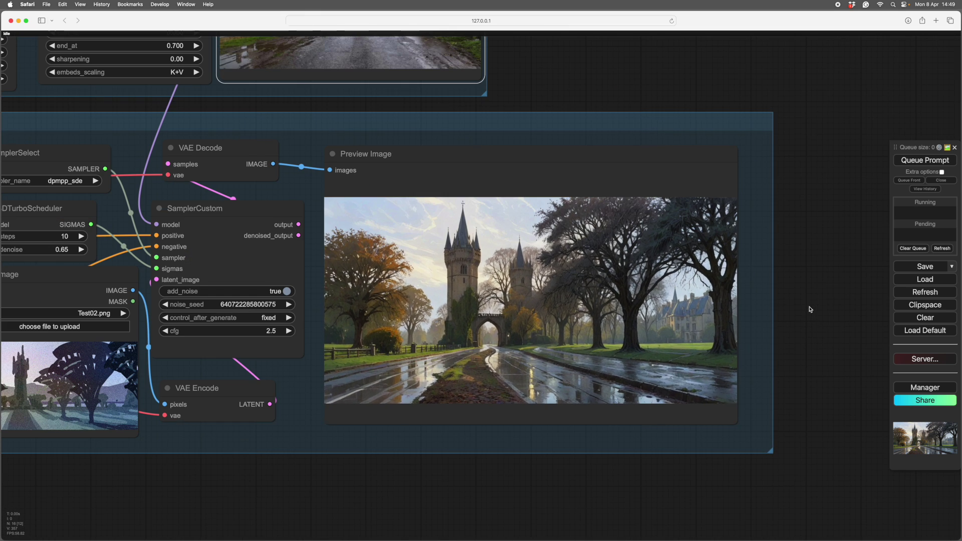
drag(805, 301, 805, 301)
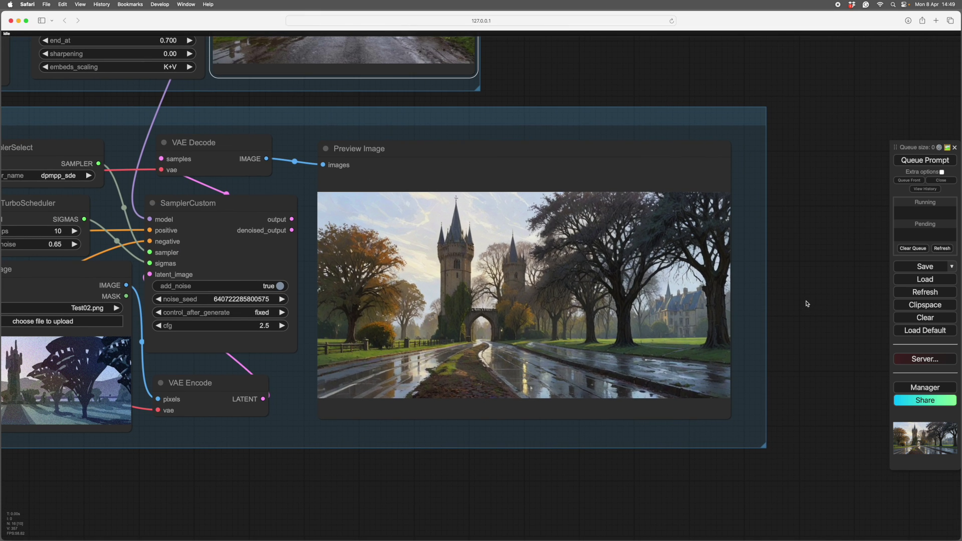
scroll(807, 301, down, 2)
scroll(808, 290, up, 1)
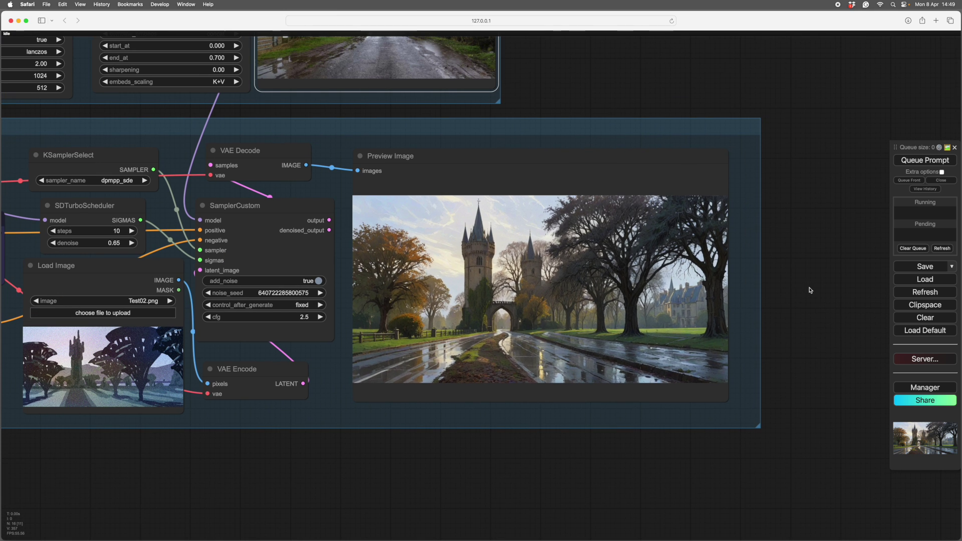
scroll(809, 290, up, 3)
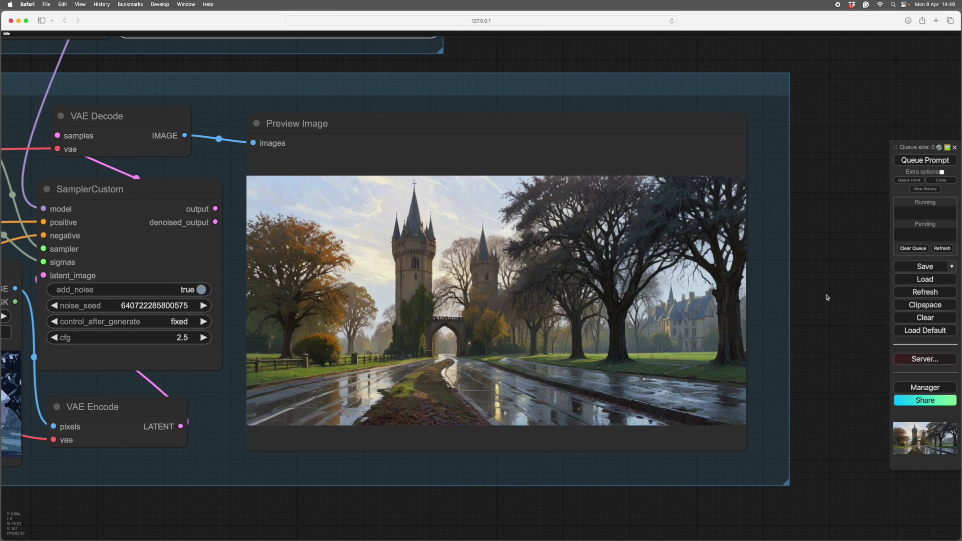
scroll(827, 300, down, 2)
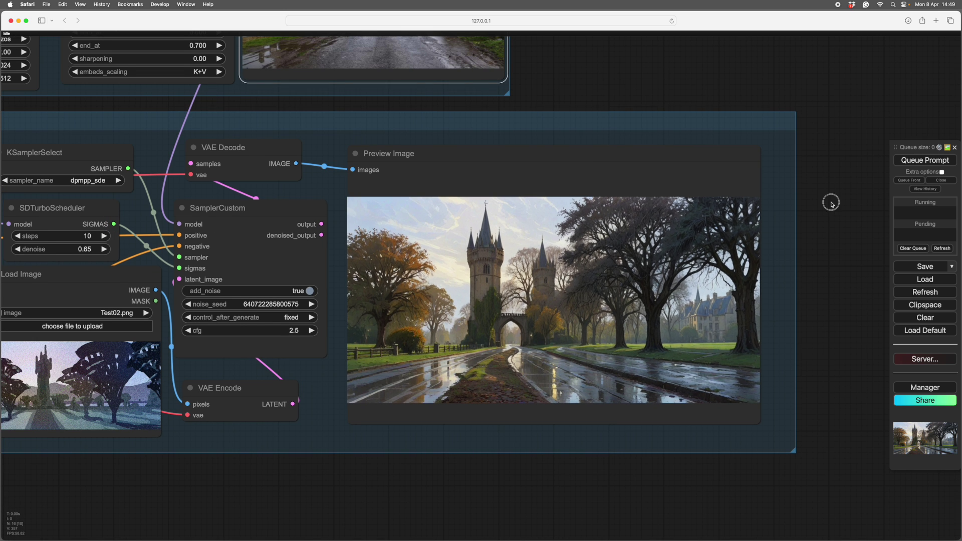
drag(831, 204, 829, 217)
scroll(848, 269, down, 3)
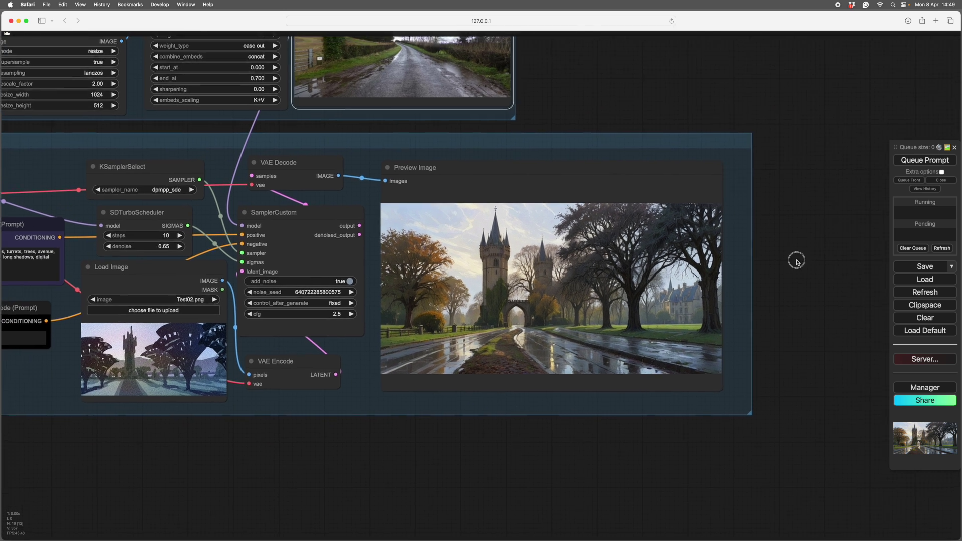